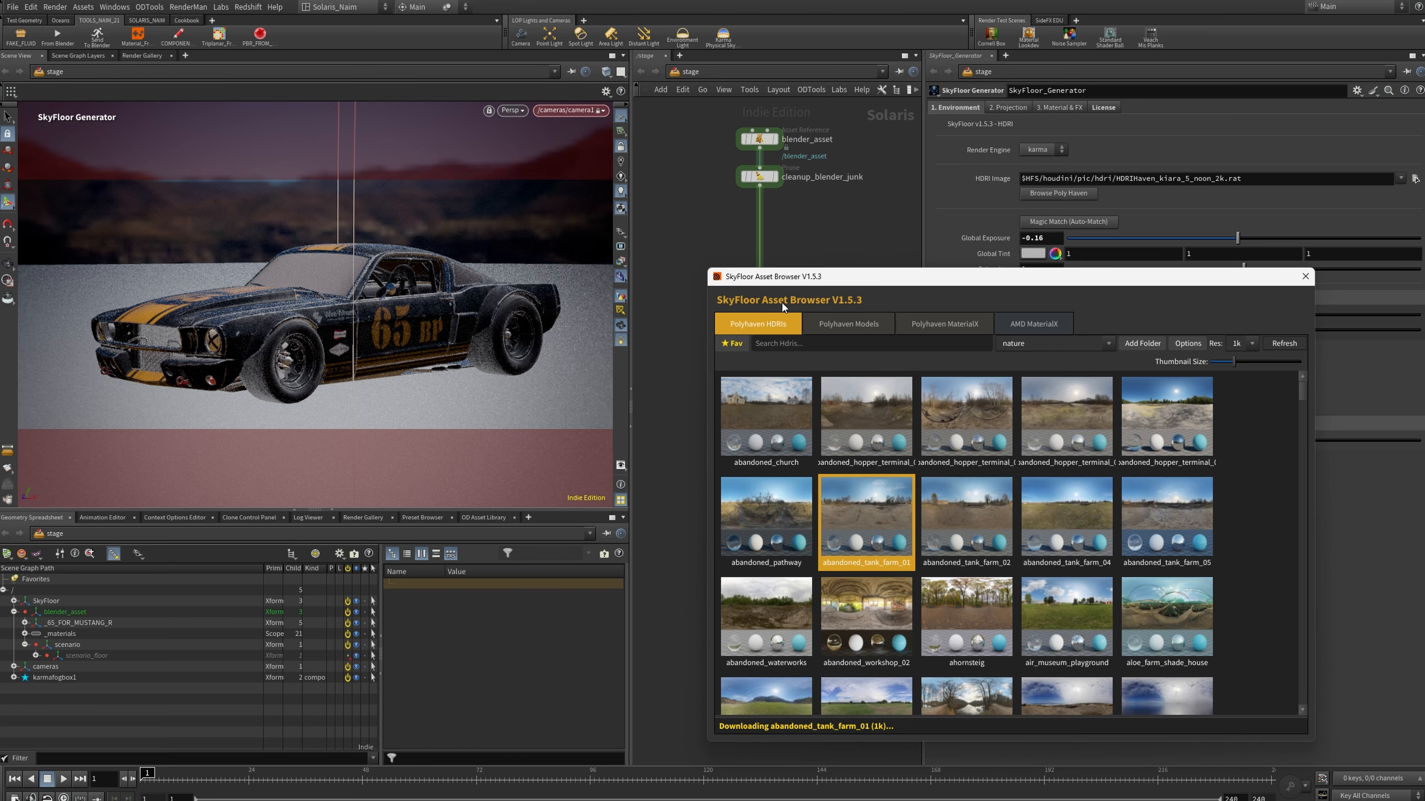
Switch the viewport renderer to Karma CPU and move the asset browser clear of the environment settings.
click(511, 110)
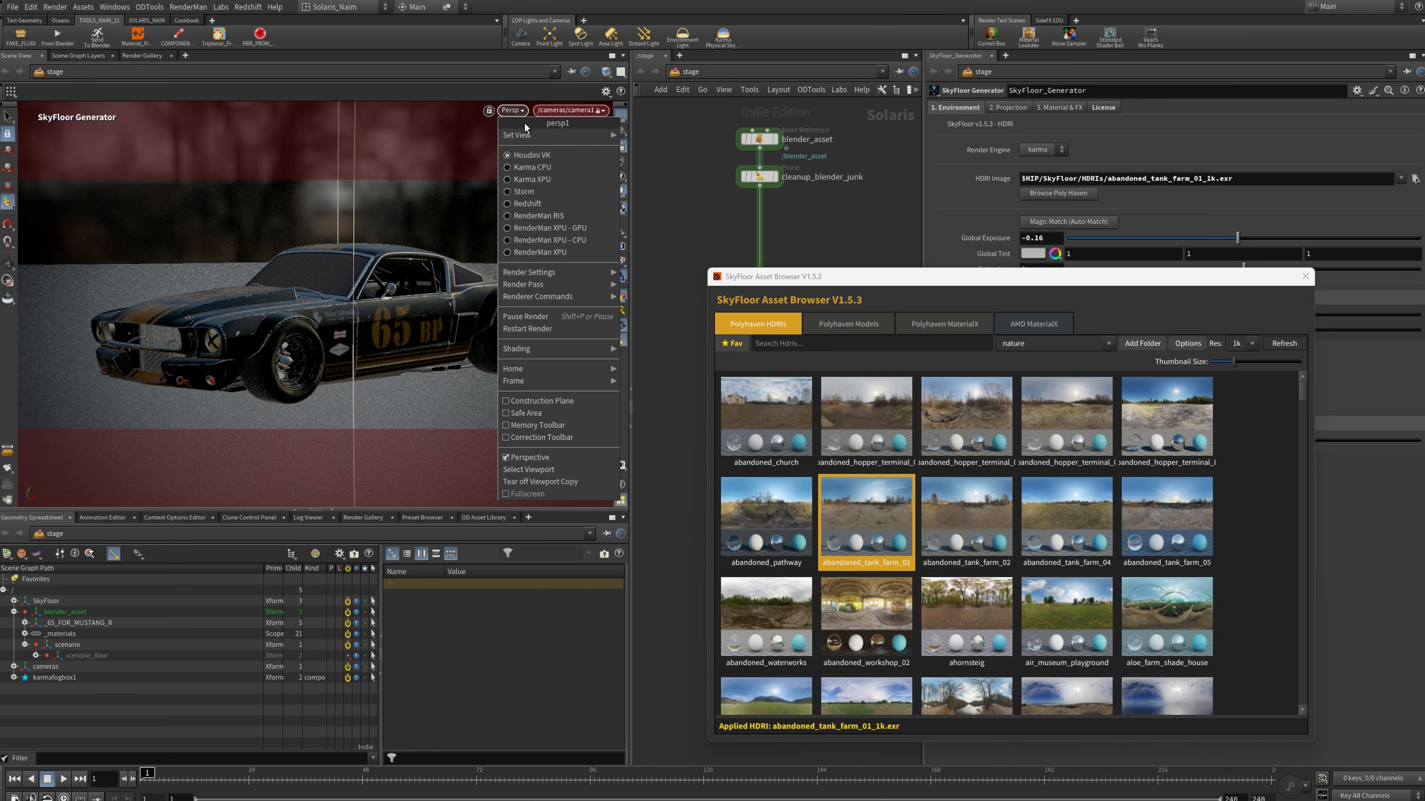
click(536, 180)
drag(877, 277, 531, 441)
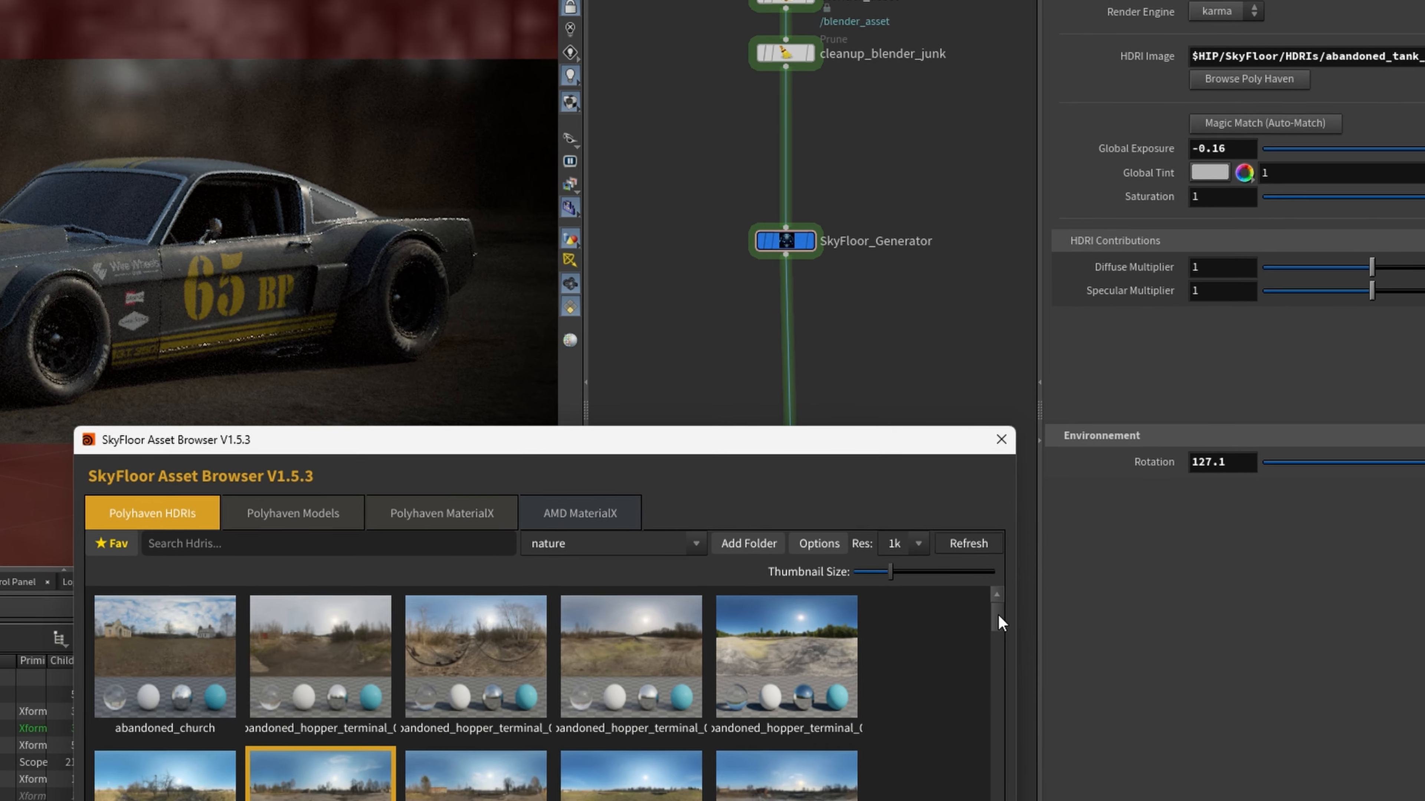
drag(940, 571, 943, 578)
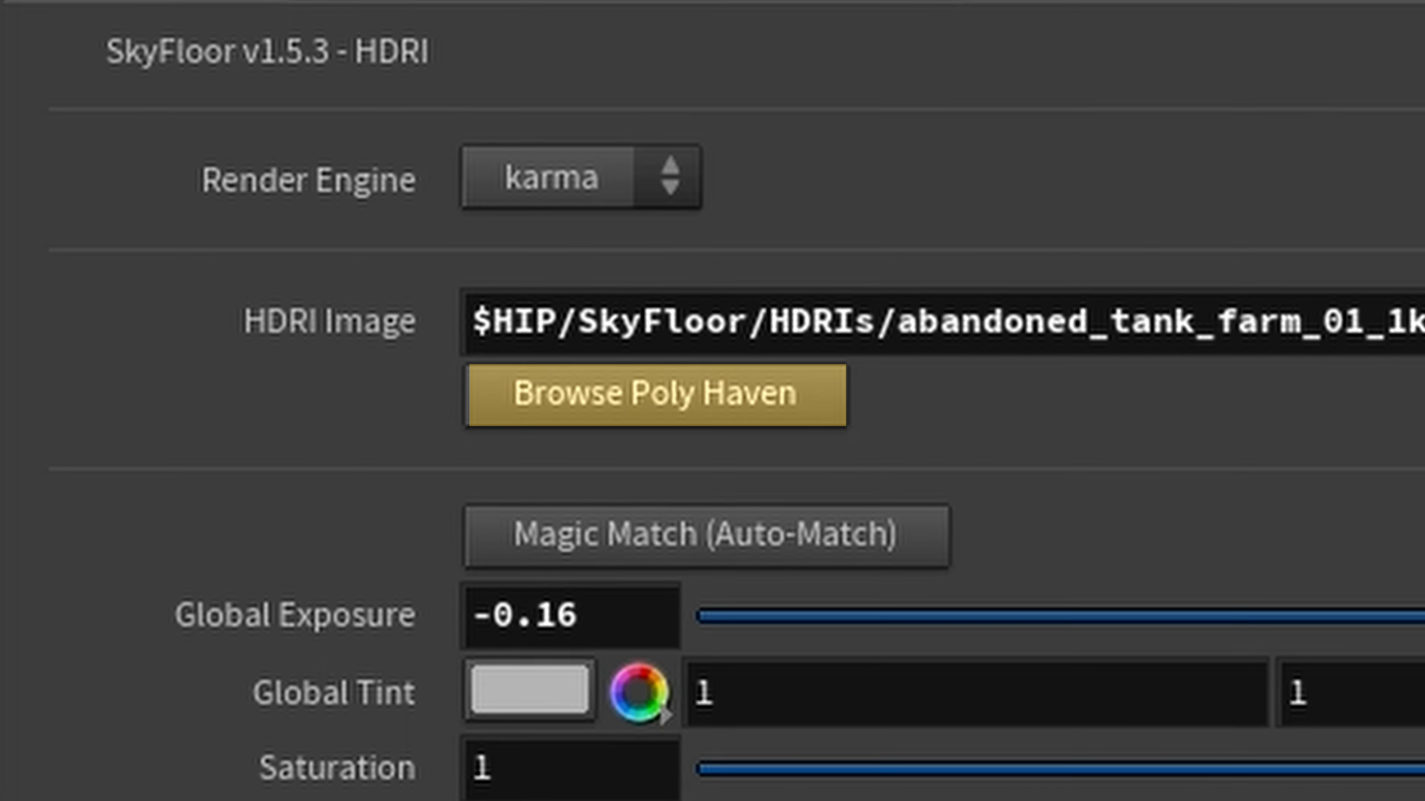
Set the HDRI's Global Exposure to 0.7 and the environment rotation to 156.1.
drag(1241, 238, 1257, 237)
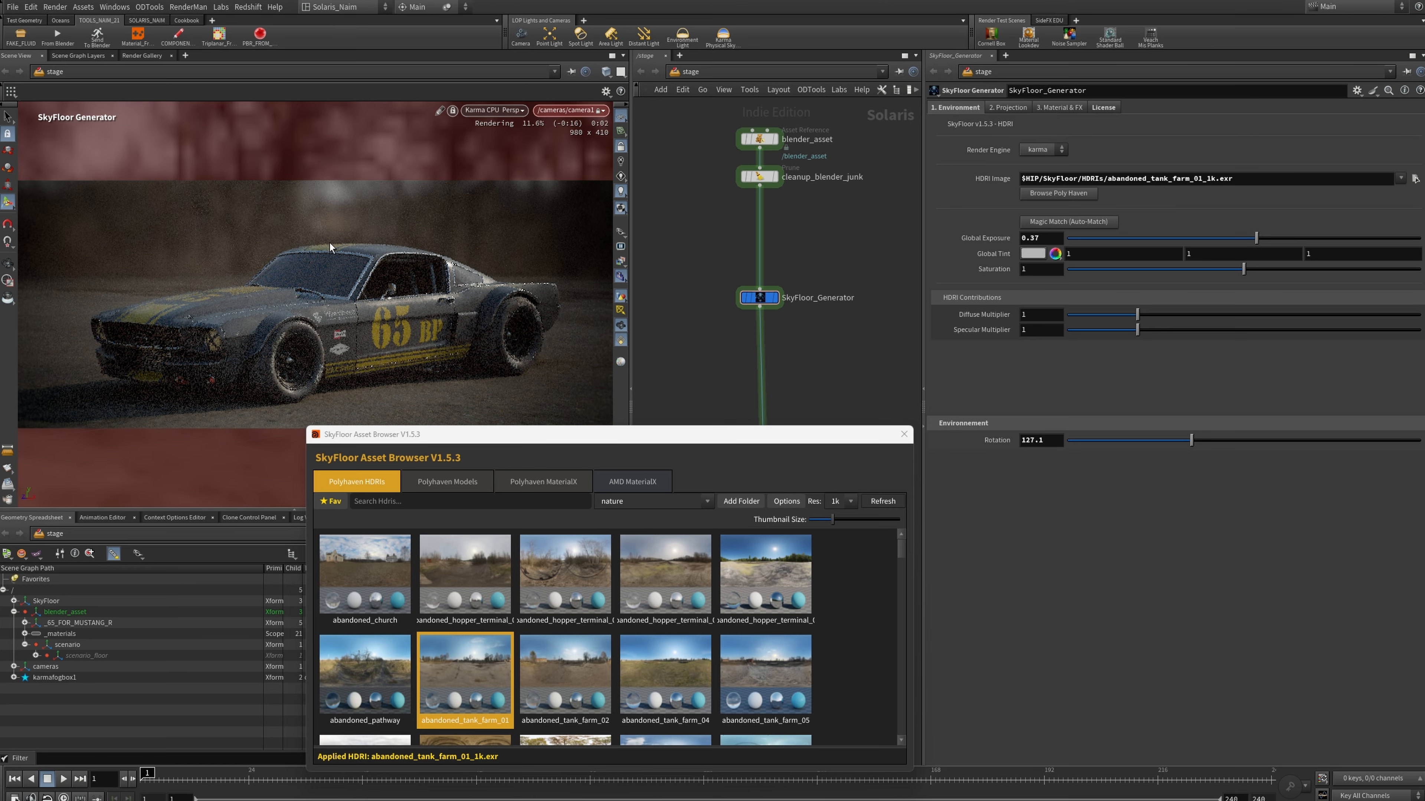
click(1149, 441)
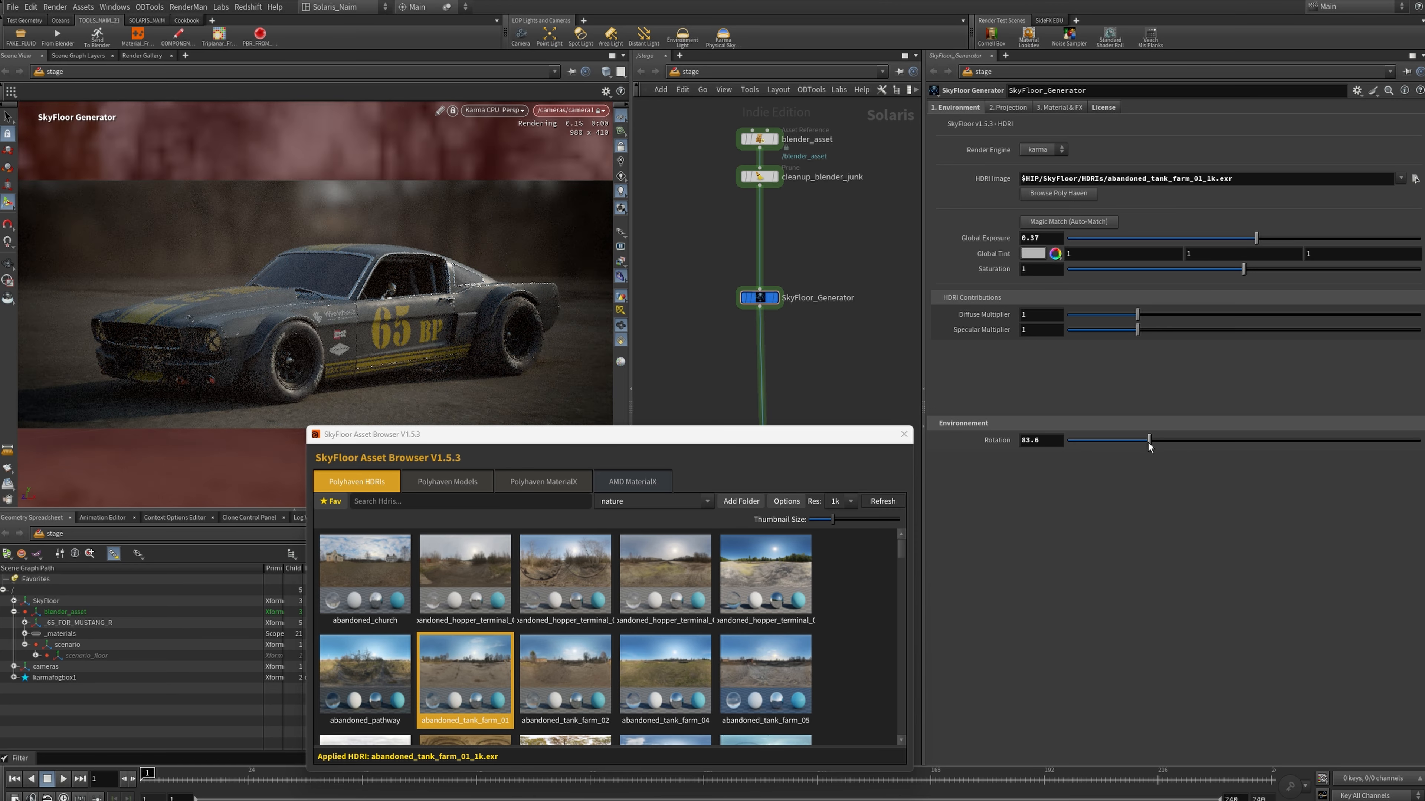
drag(1144, 446, 1103, 450)
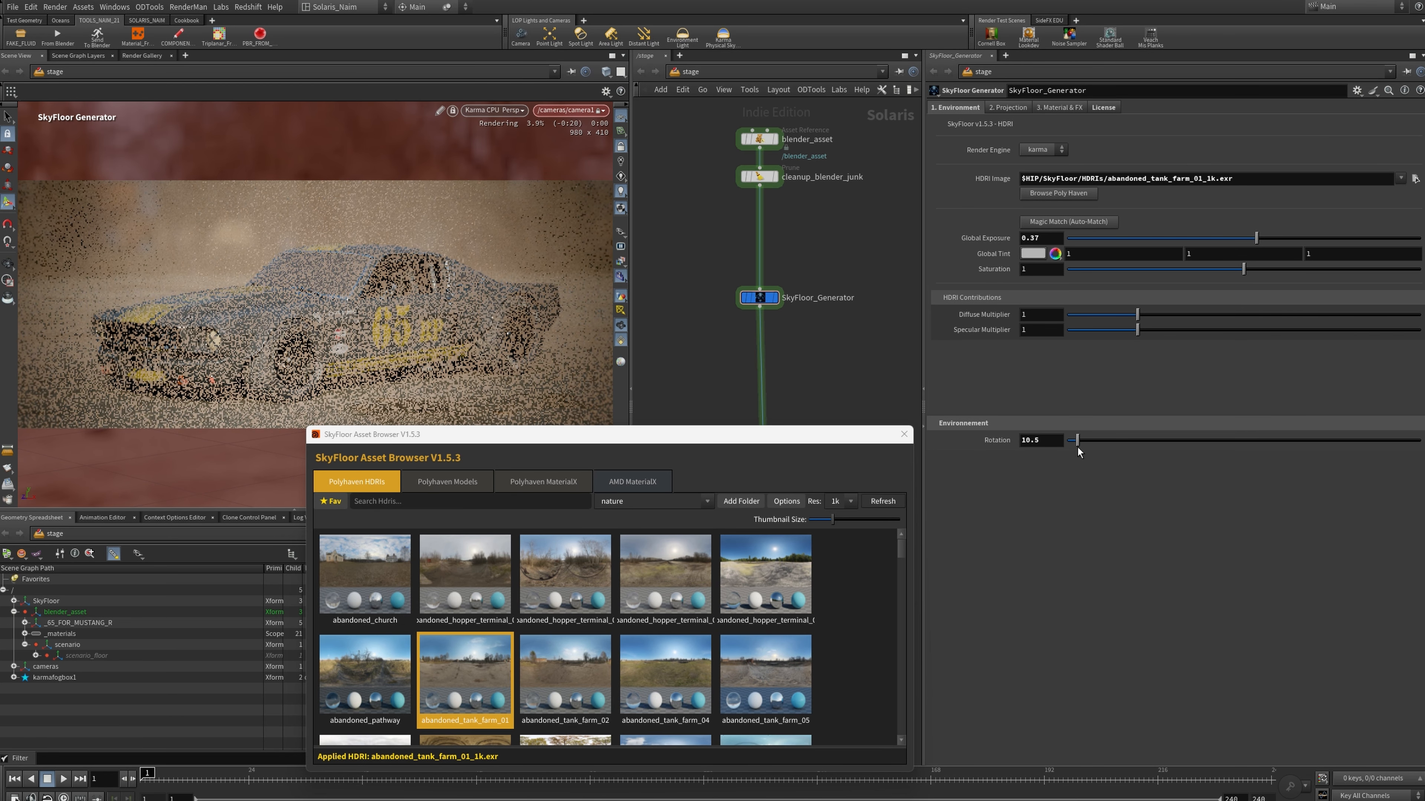
click(1224, 440)
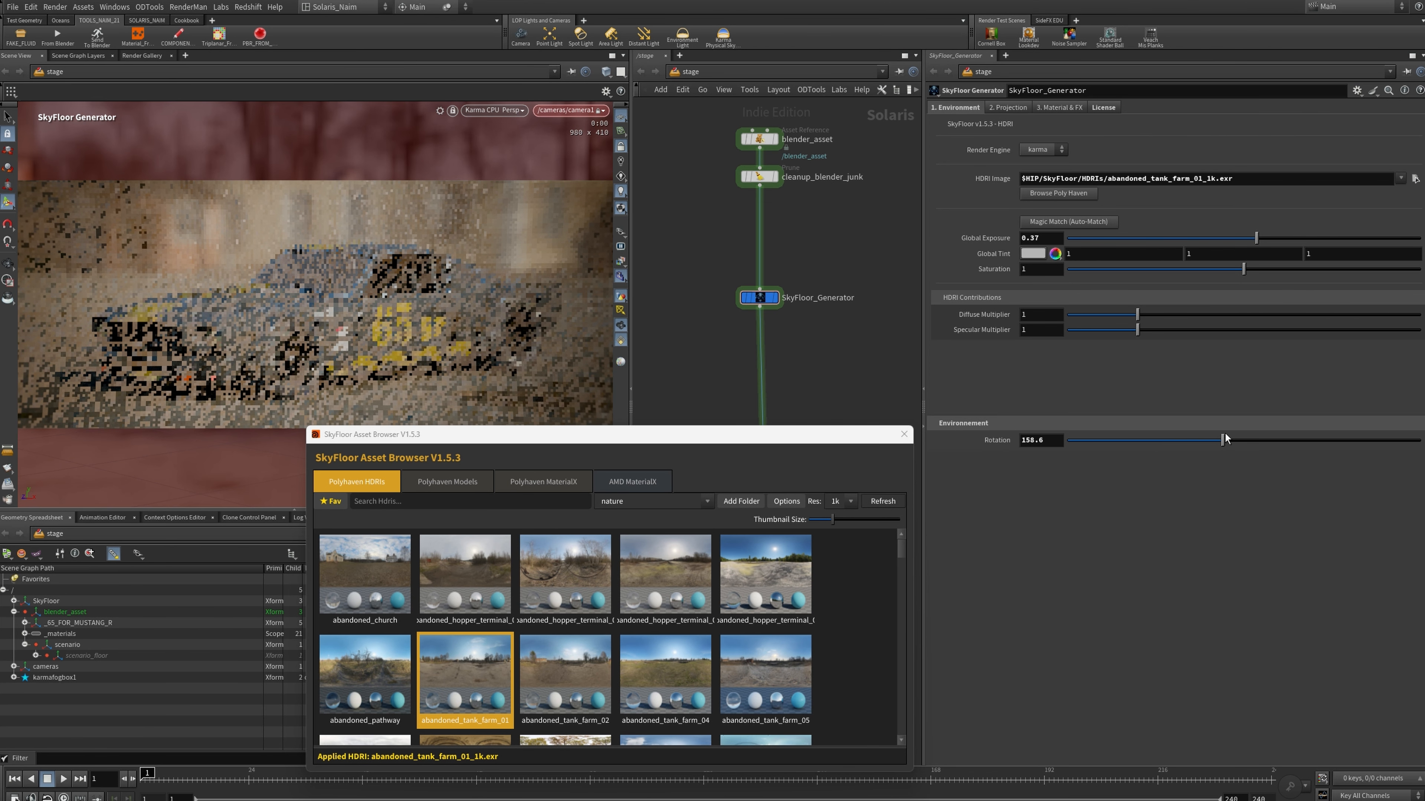
drag(1224, 440, 1220, 440)
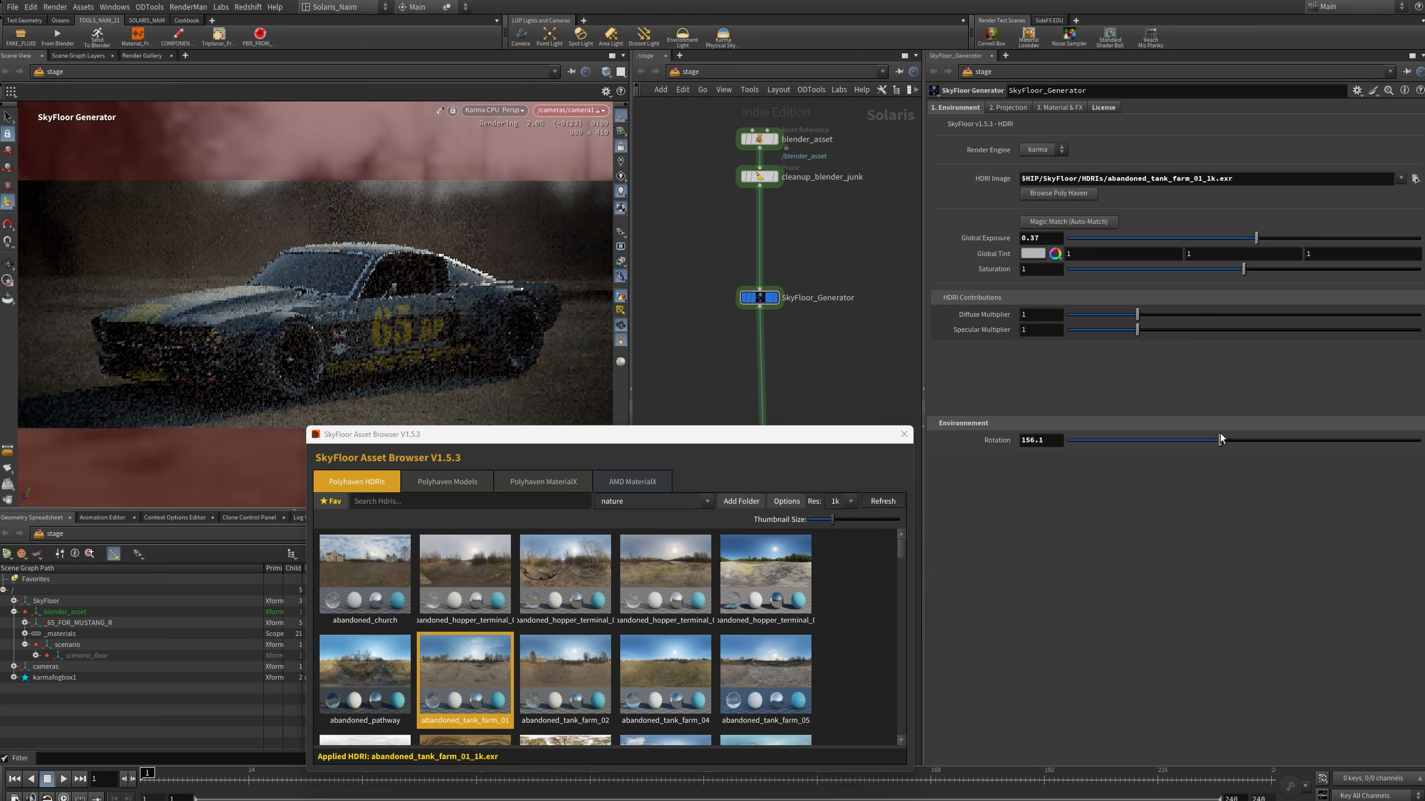
drag(1265, 239, 1268, 238)
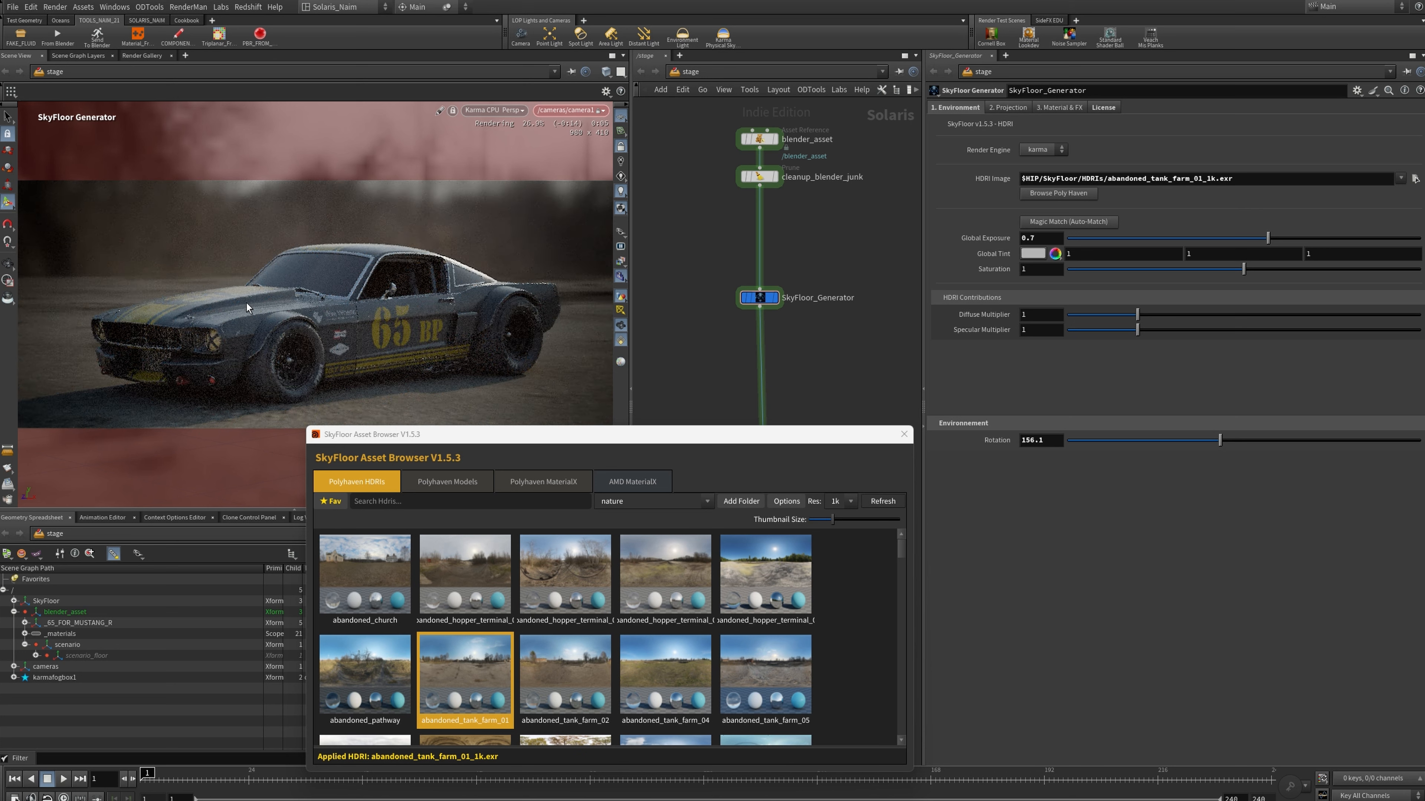
Download the abandoned_tank_farm_01 HDRI at 4k resolution and apply it to the scene.
right_click(484, 649)
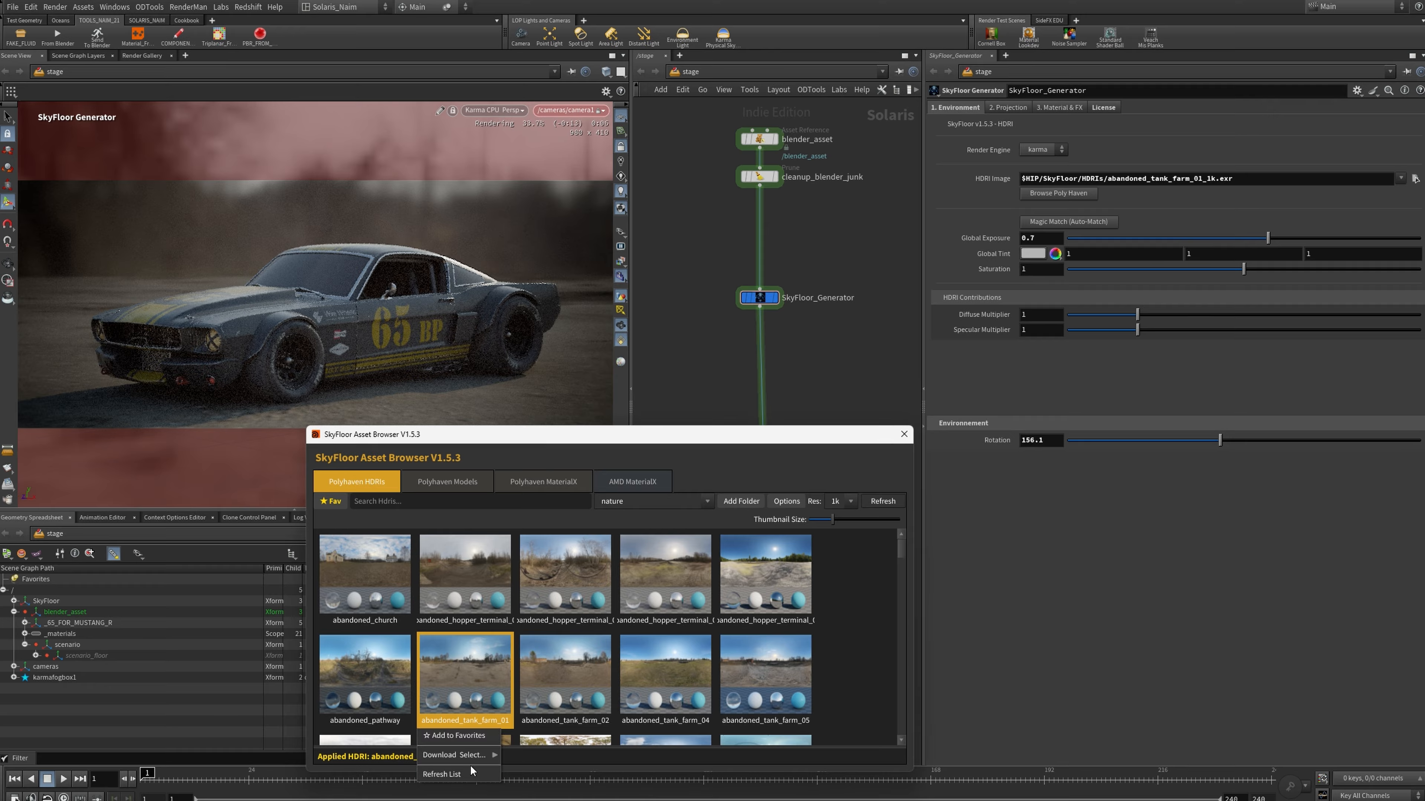
mouse_move(474, 758)
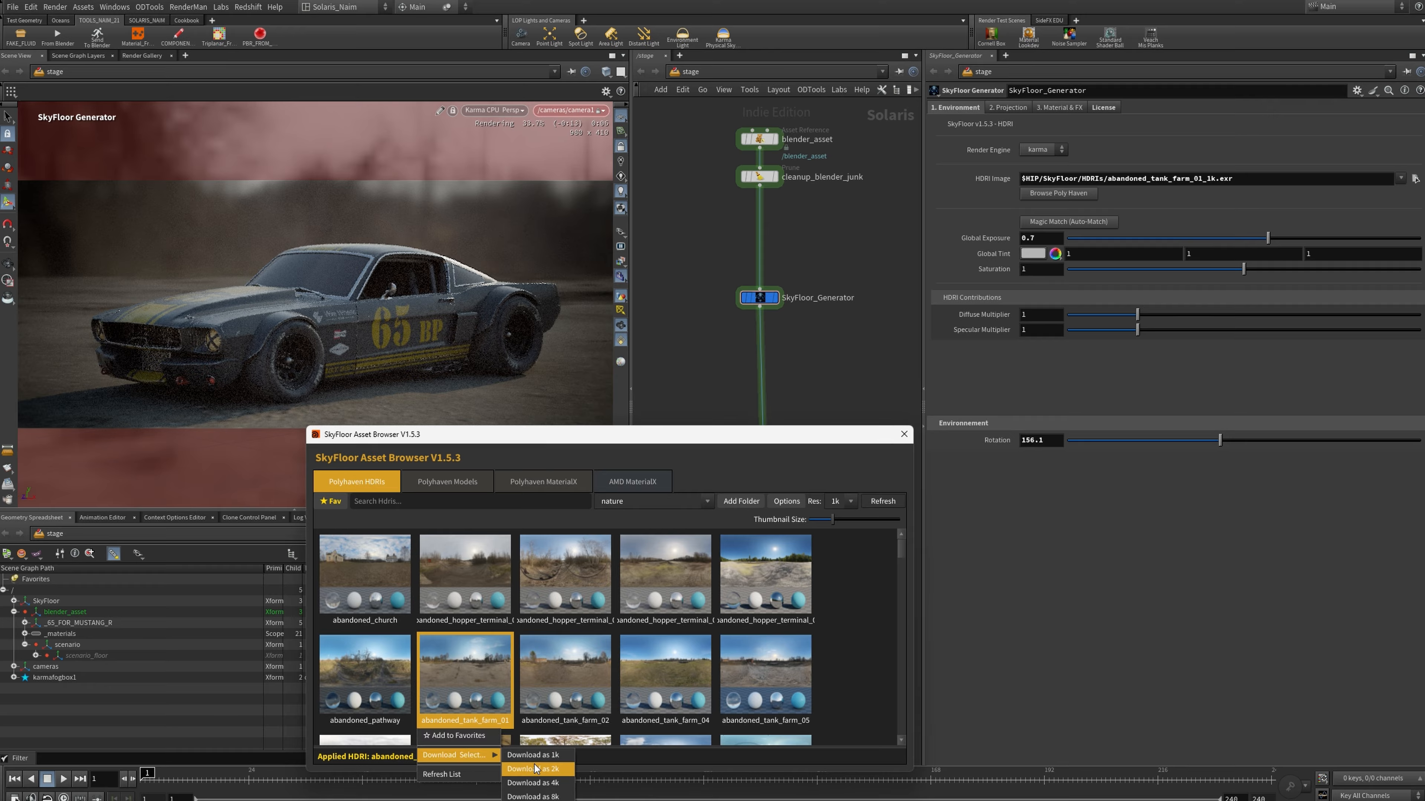
click(540, 783)
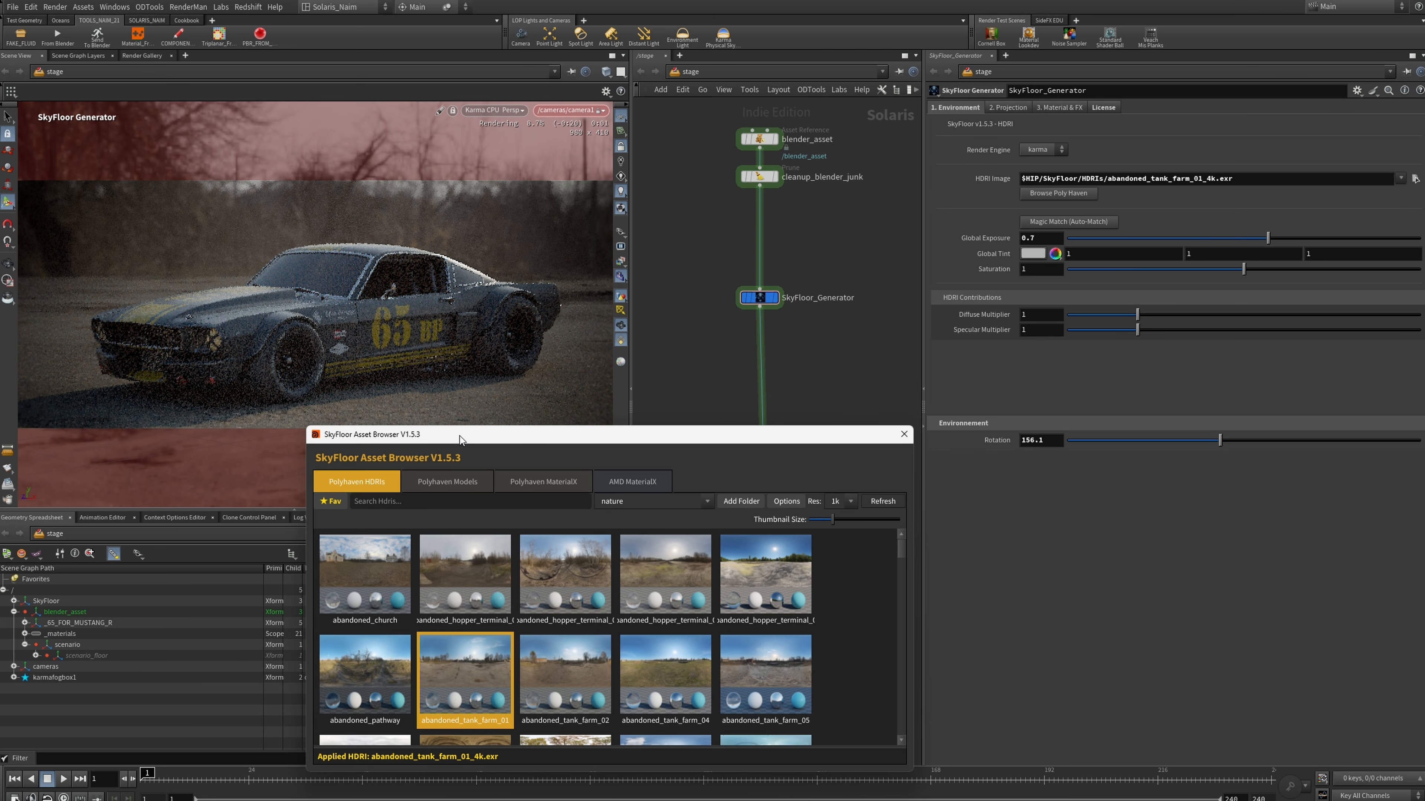
Find the derelict_airfield_01 HDRI in the nature category, download it at 4k and apply it.
drag(458, 438, 540, 440)
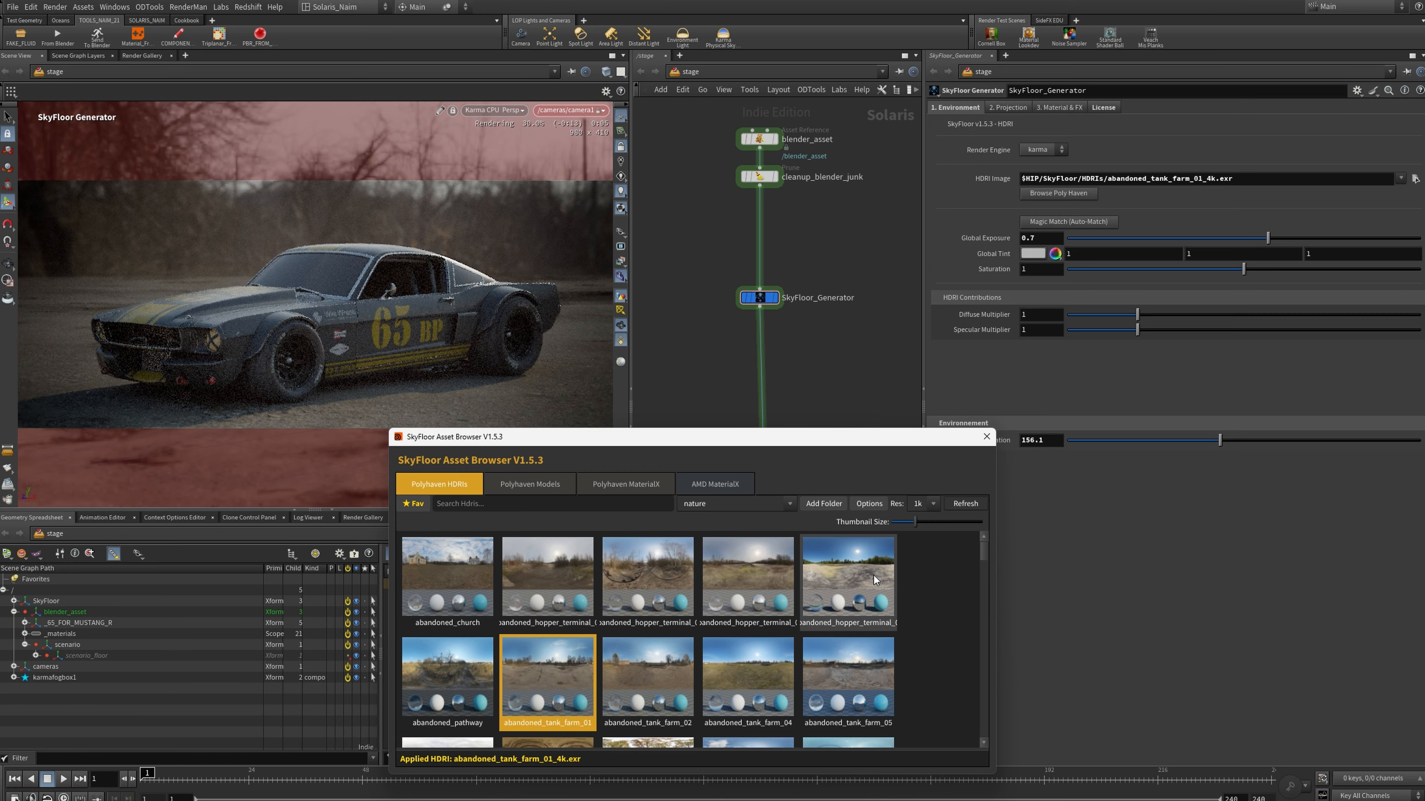
drag(984, 557, 987, 590)
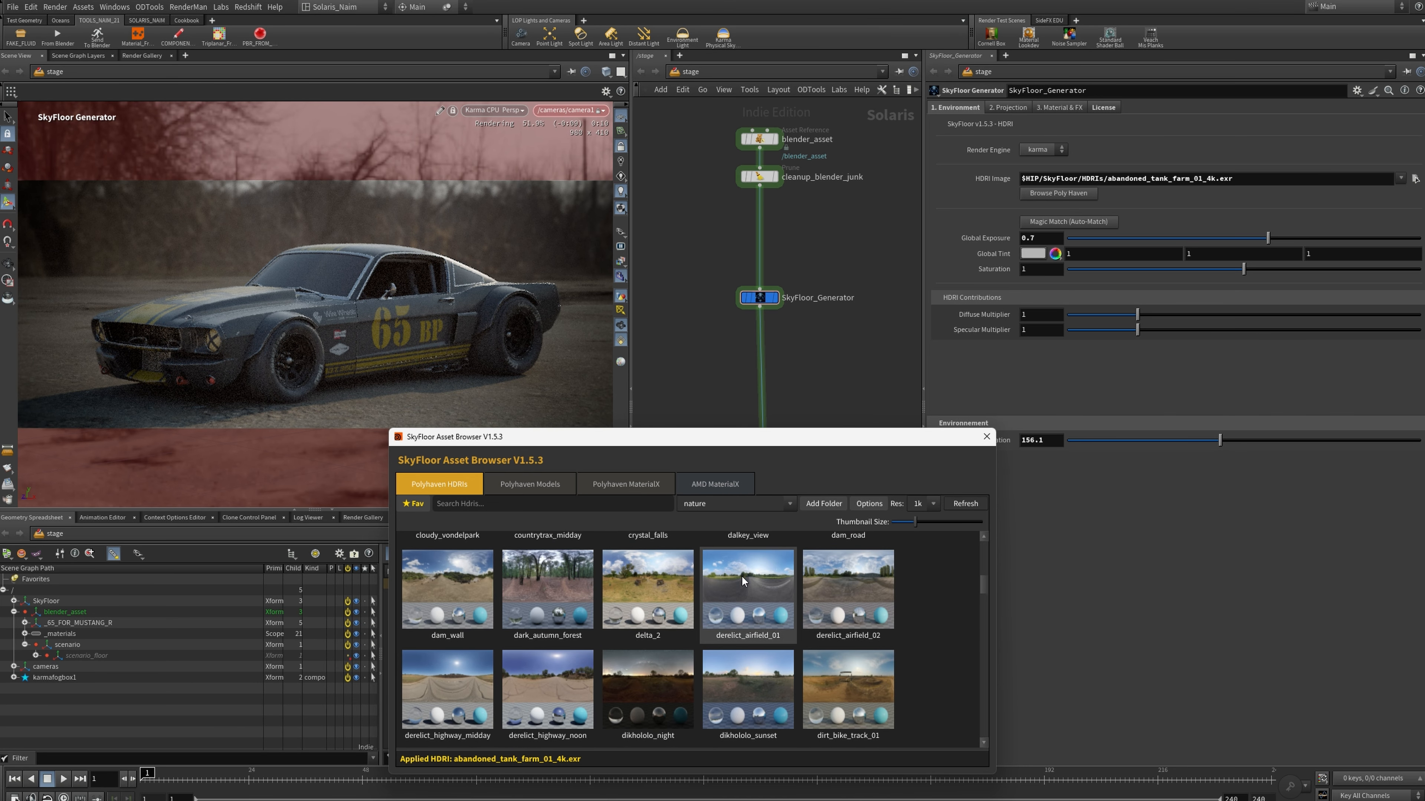
right_click(742, 577)
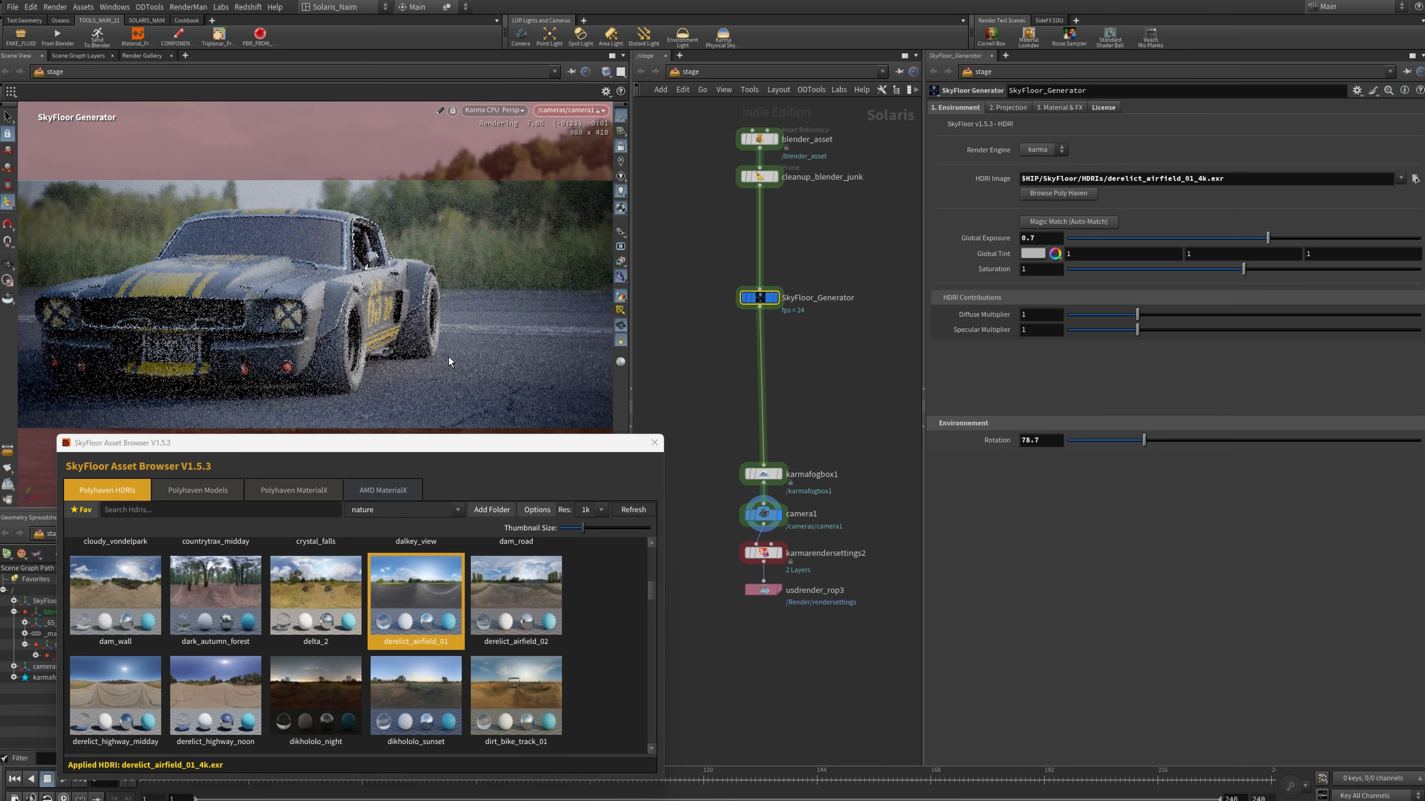
Set the SkyFloor Projection Height to 2.33.
click(999, 105)
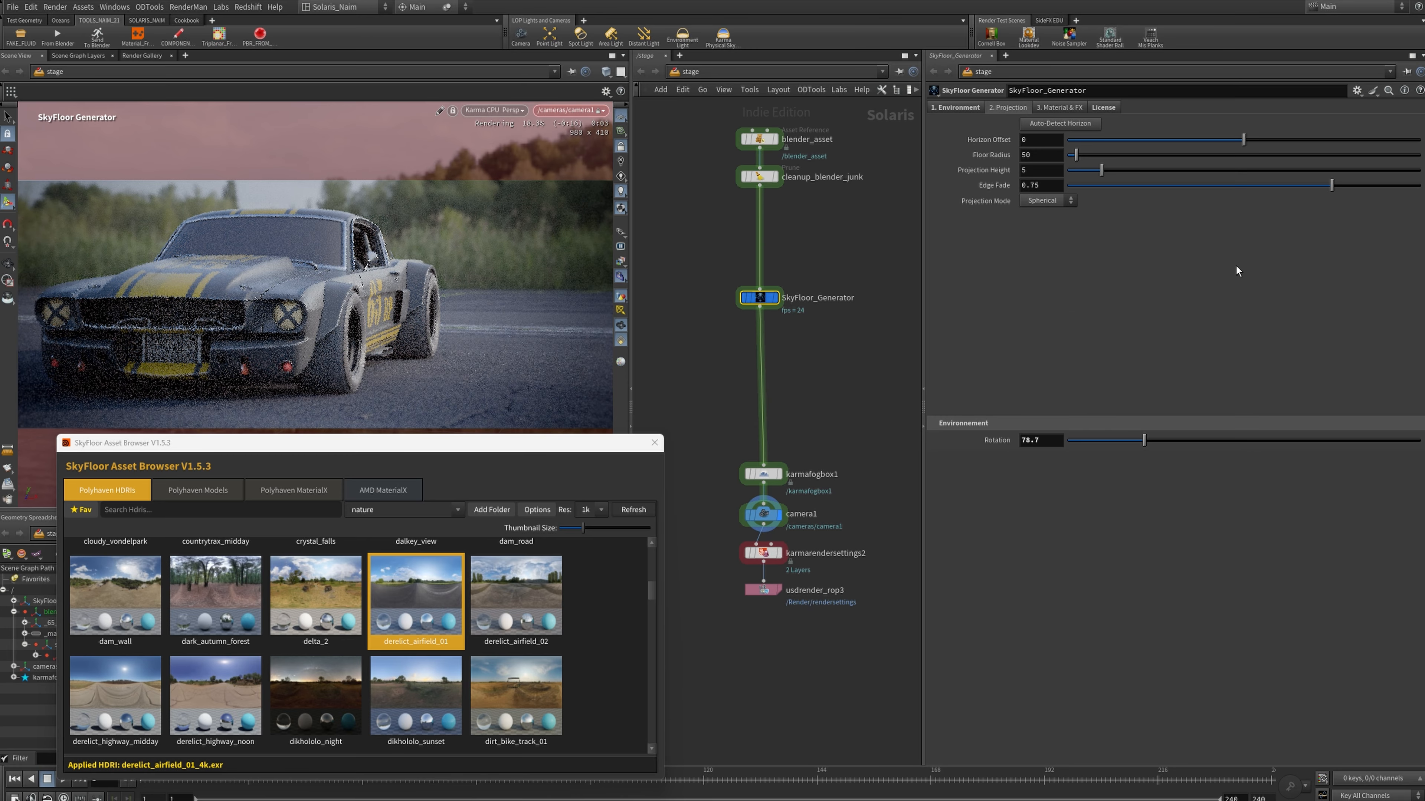
drag(1101, 169, 1083, 178)
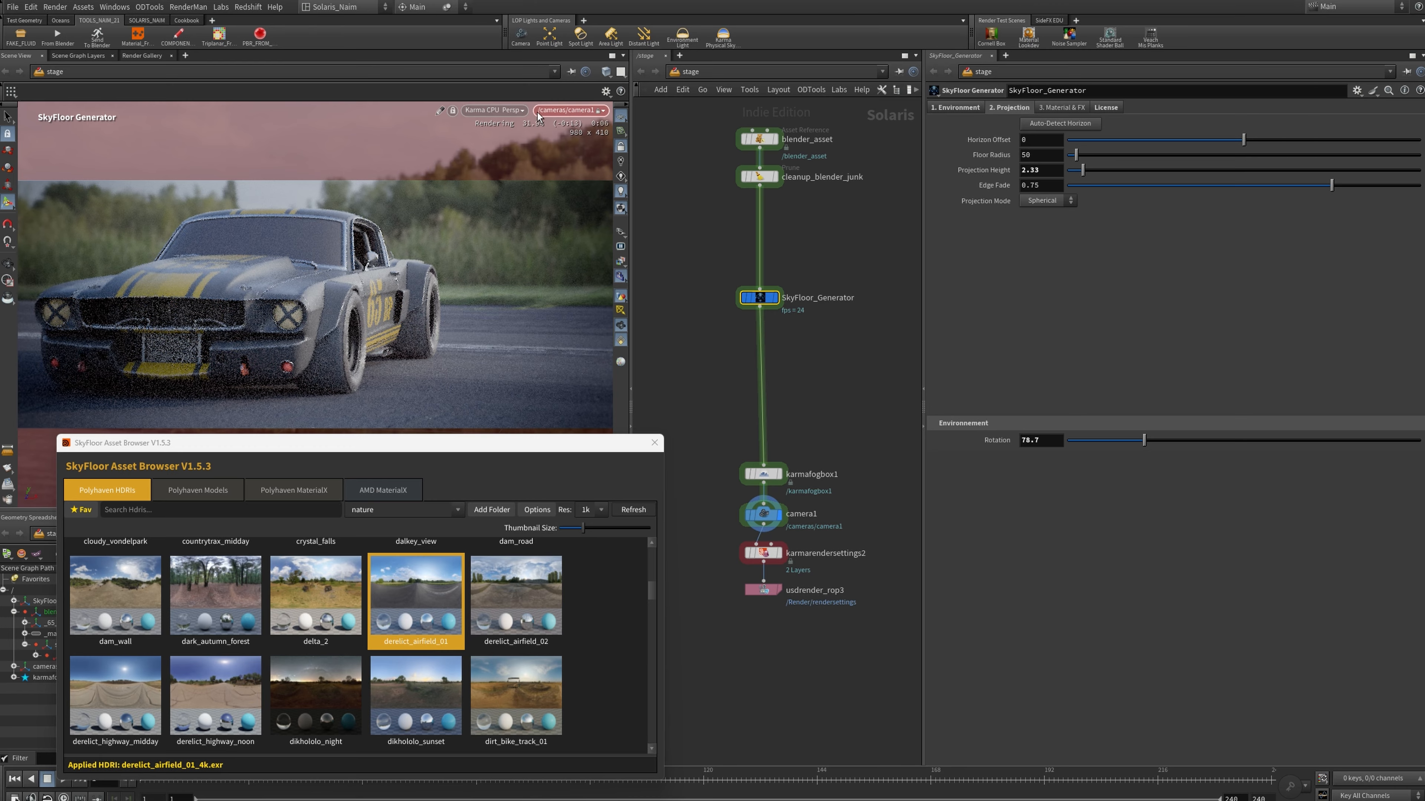
Switch the viewport renderer to Karma XPU and rotate the environment to 161.1.
click(500, 112)
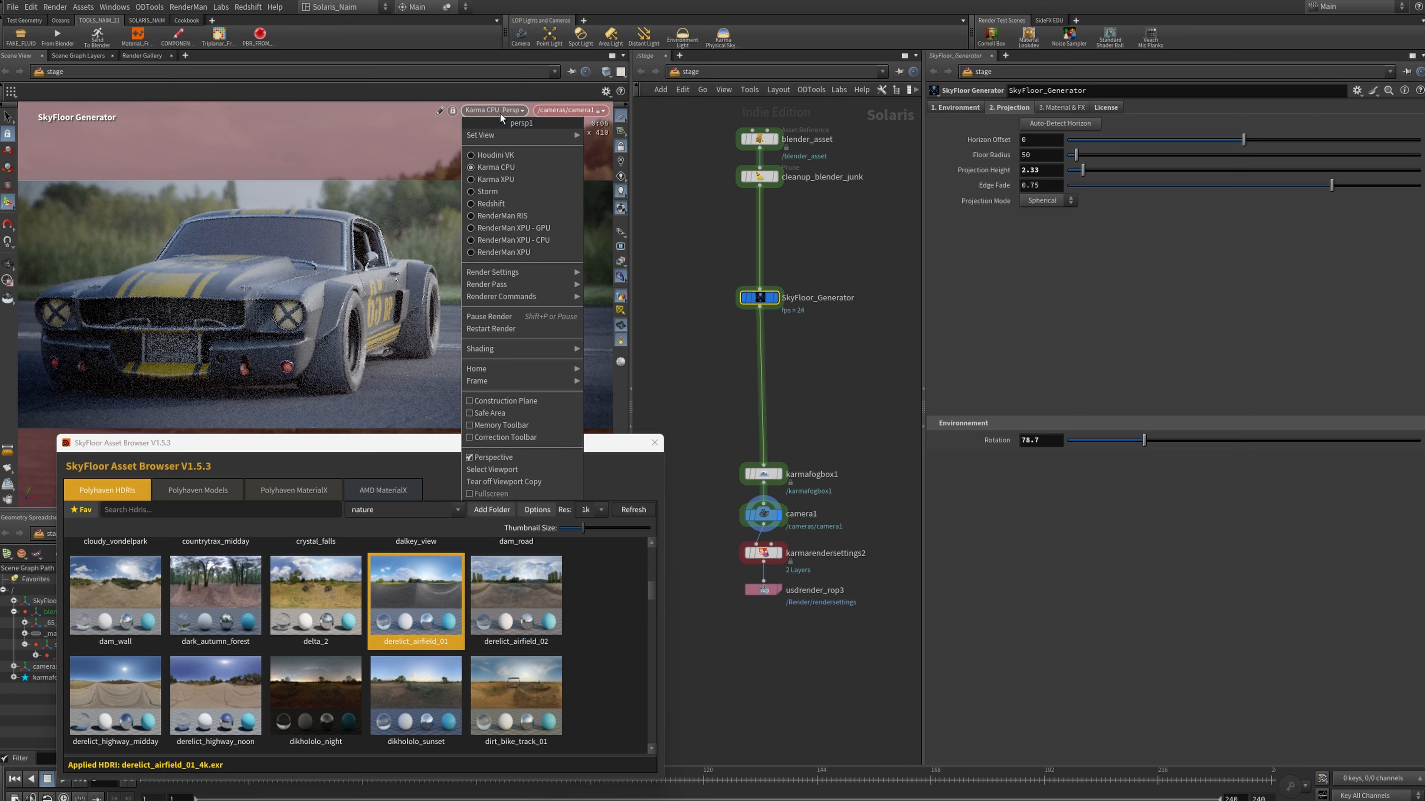
click(515, 180)
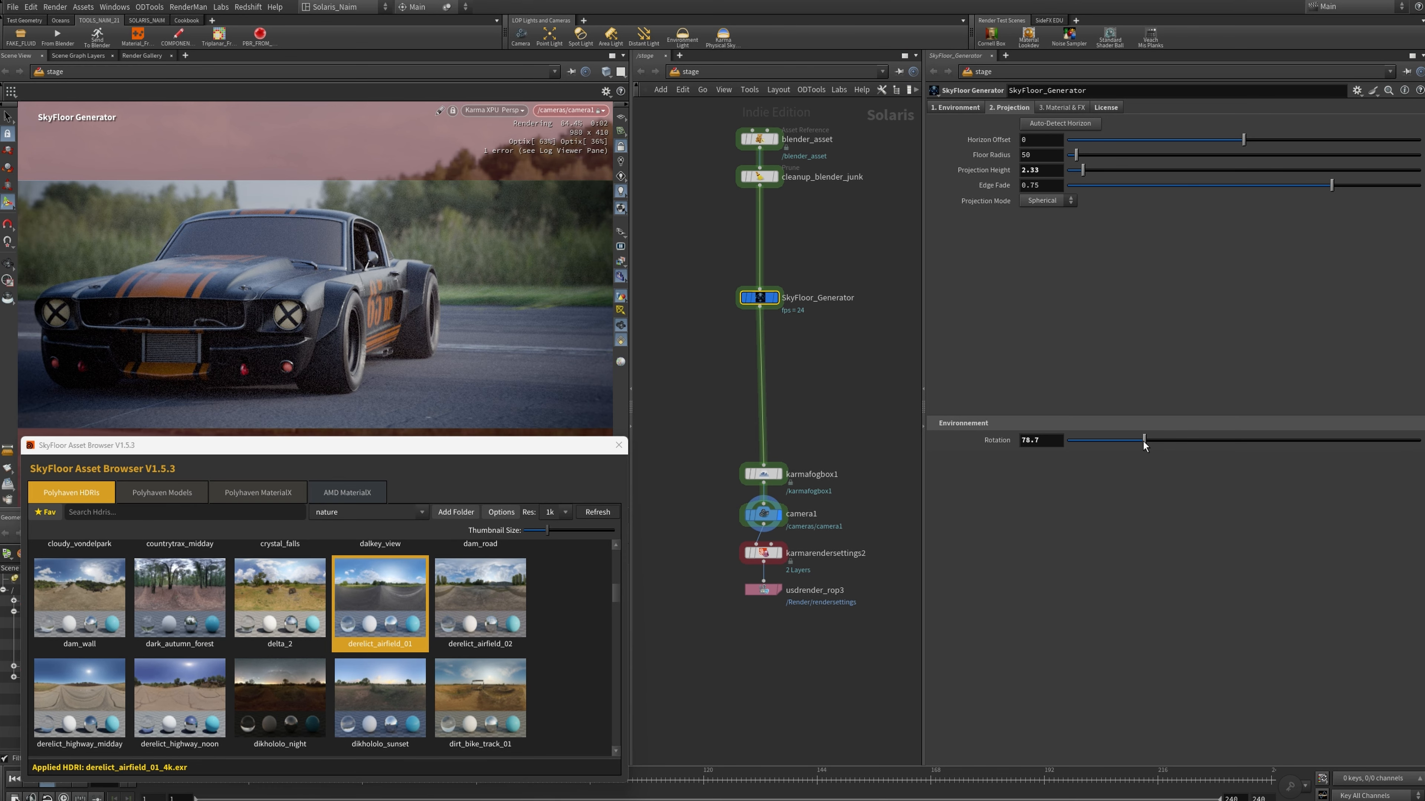
drag(1145, 441, 1225, 439)
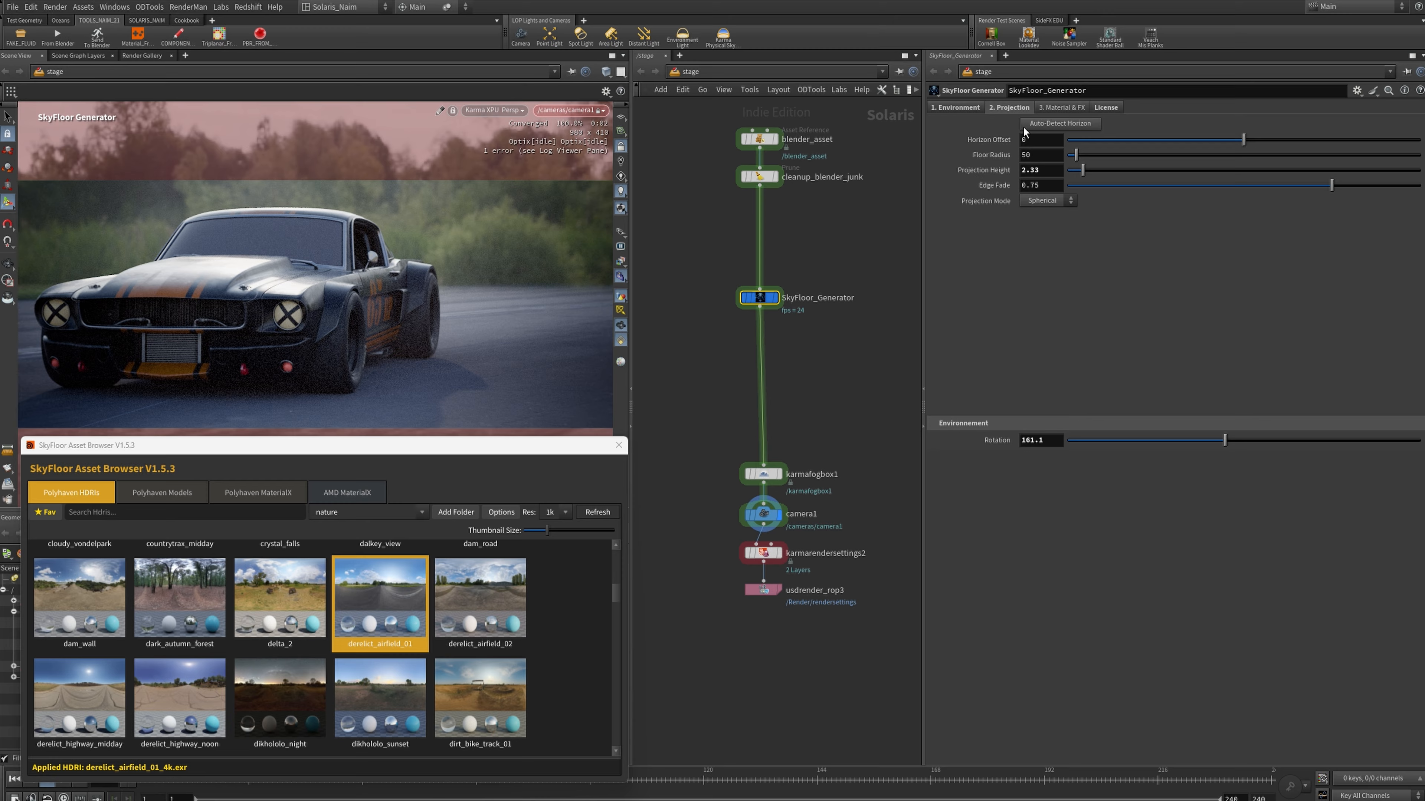
Enable the floor's wetness coat with a Coat Intensity of 0.313 and a Coat Roughness of 0.108.
click(1062, 107)
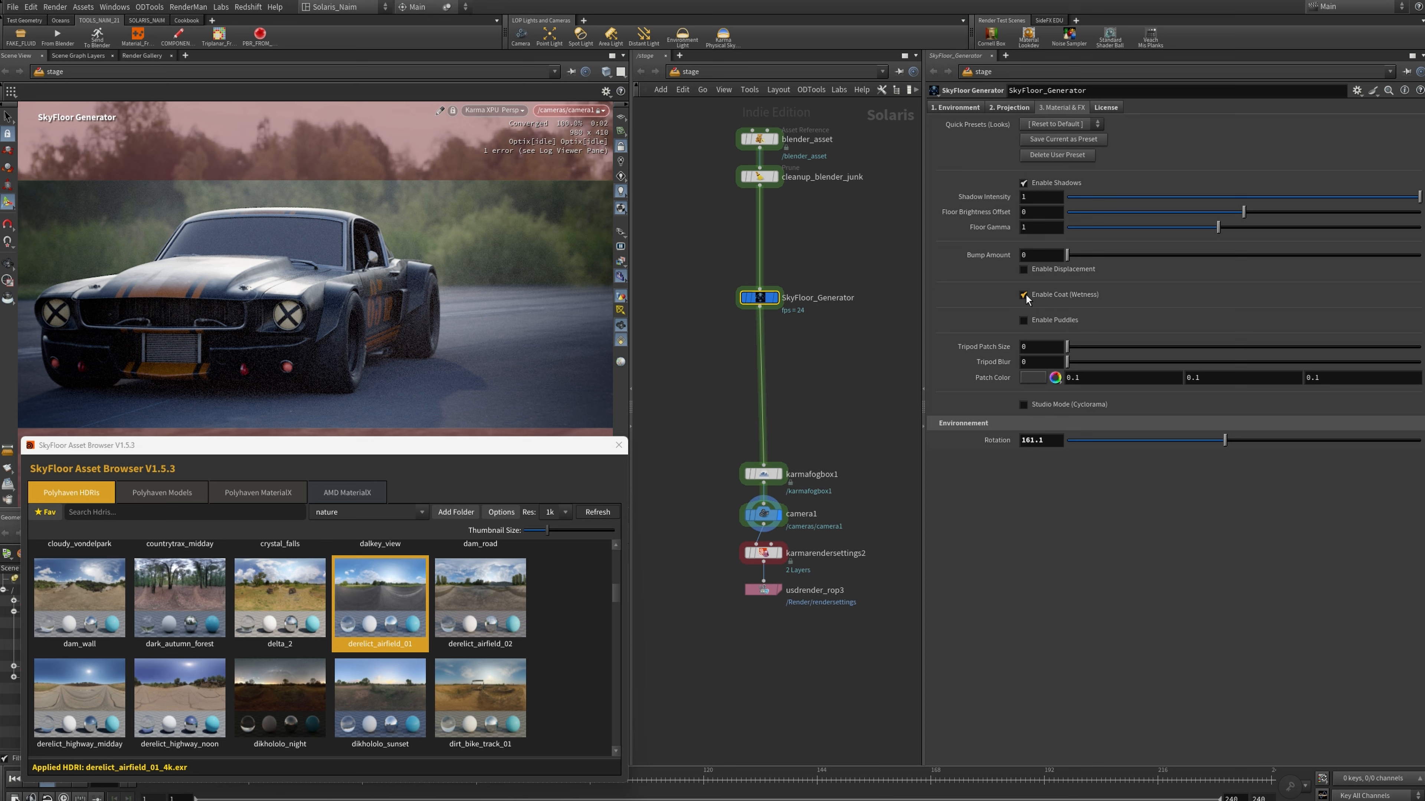
click(1024, 295)
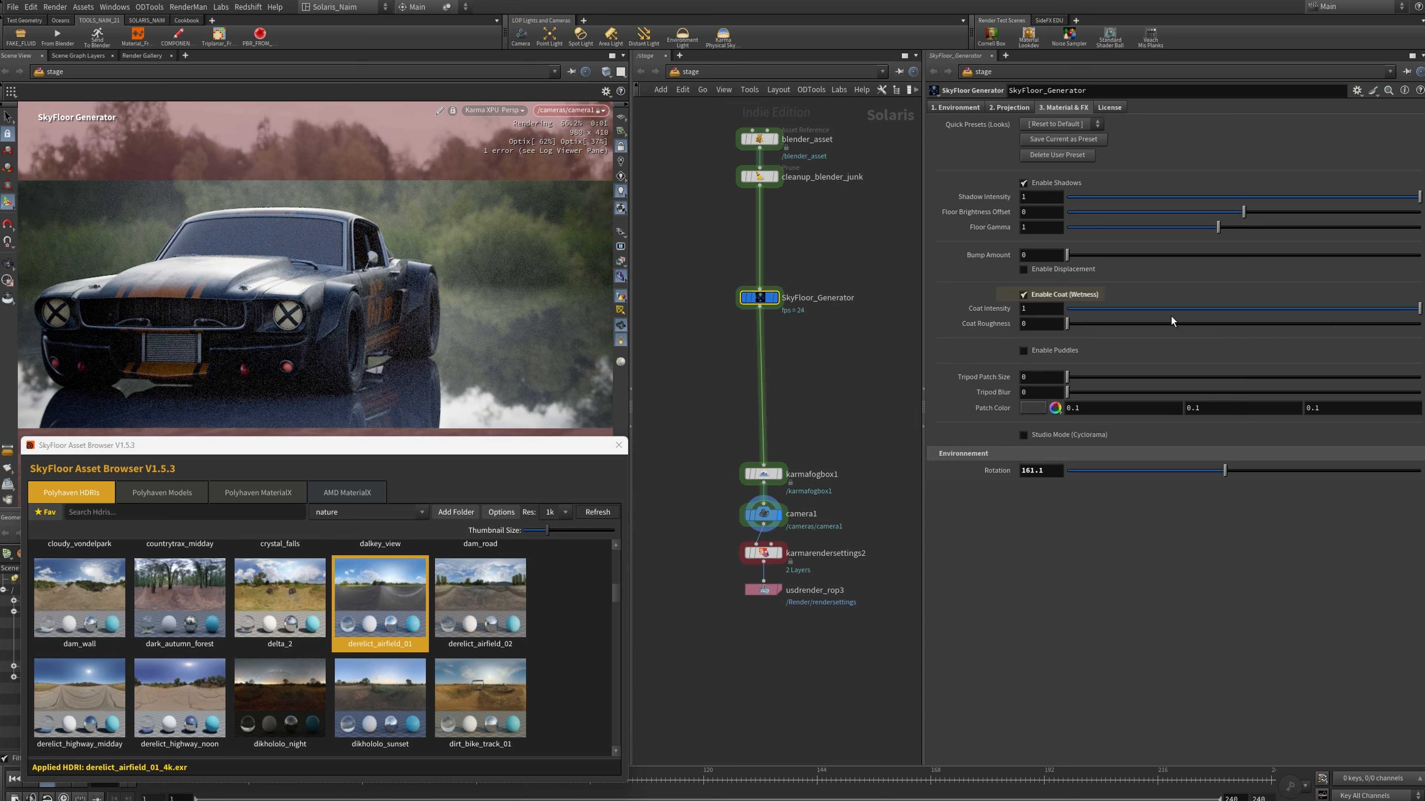
drag(1198, 308, 1177, 308)
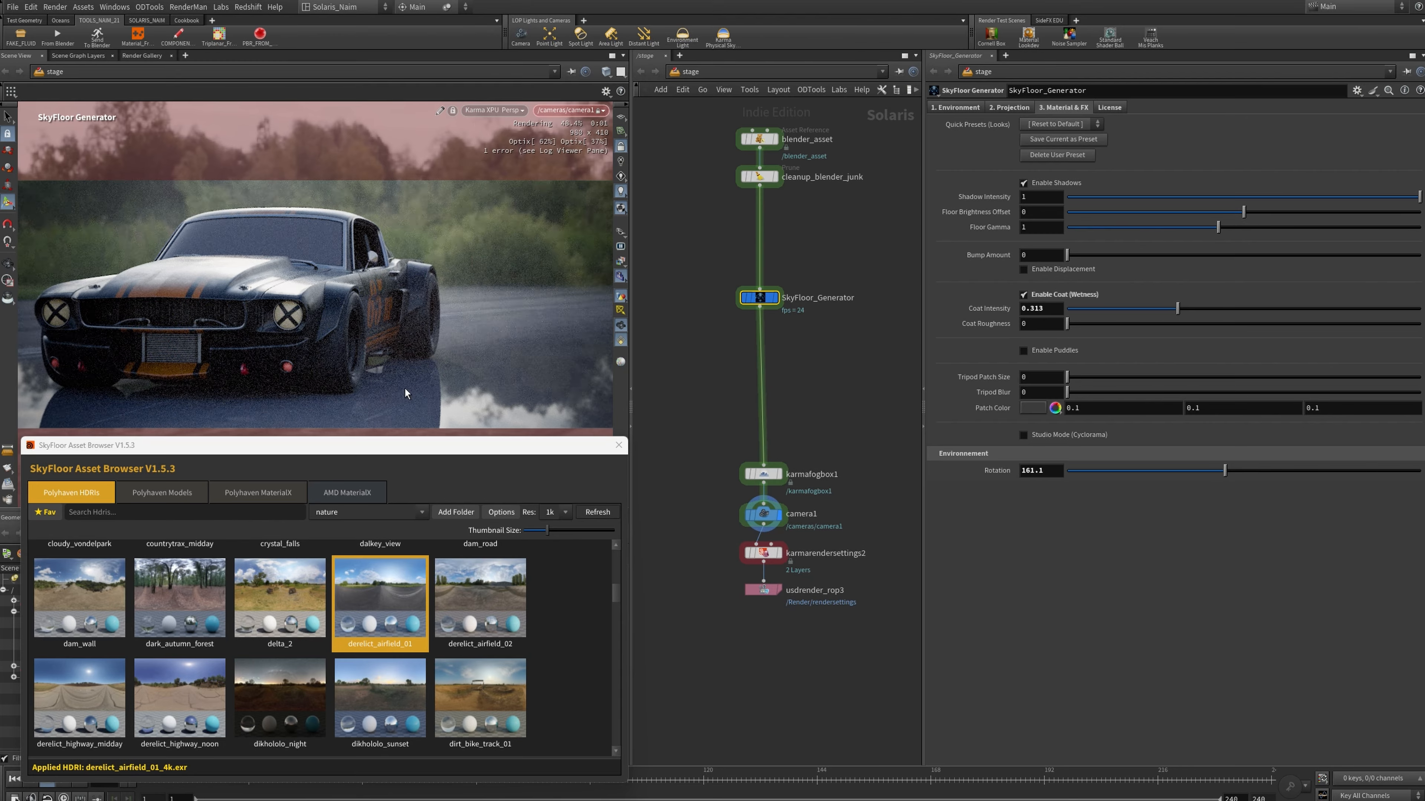
drag(1069, 325, 1098, 328)
Set the environment rotation to 84.3.
drag(1181, 470, 1157, 474)
drag(1157, 483, 1151, 483)
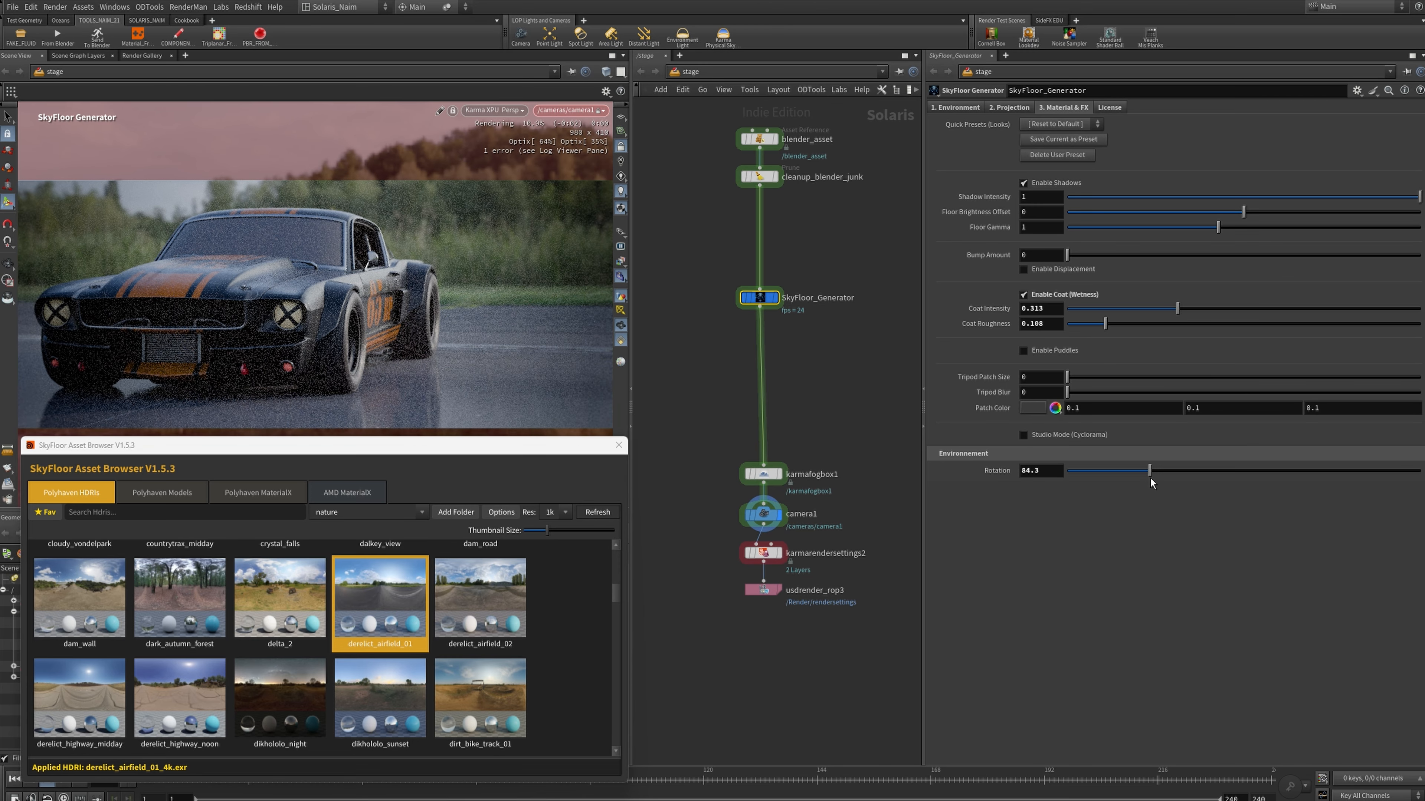
Replace the floor's wetness coat with puddles, using a Puddle Amount of 0.962 and a Puddle Scale of 0.29.
click(1024, 295)
click(1023, 320)
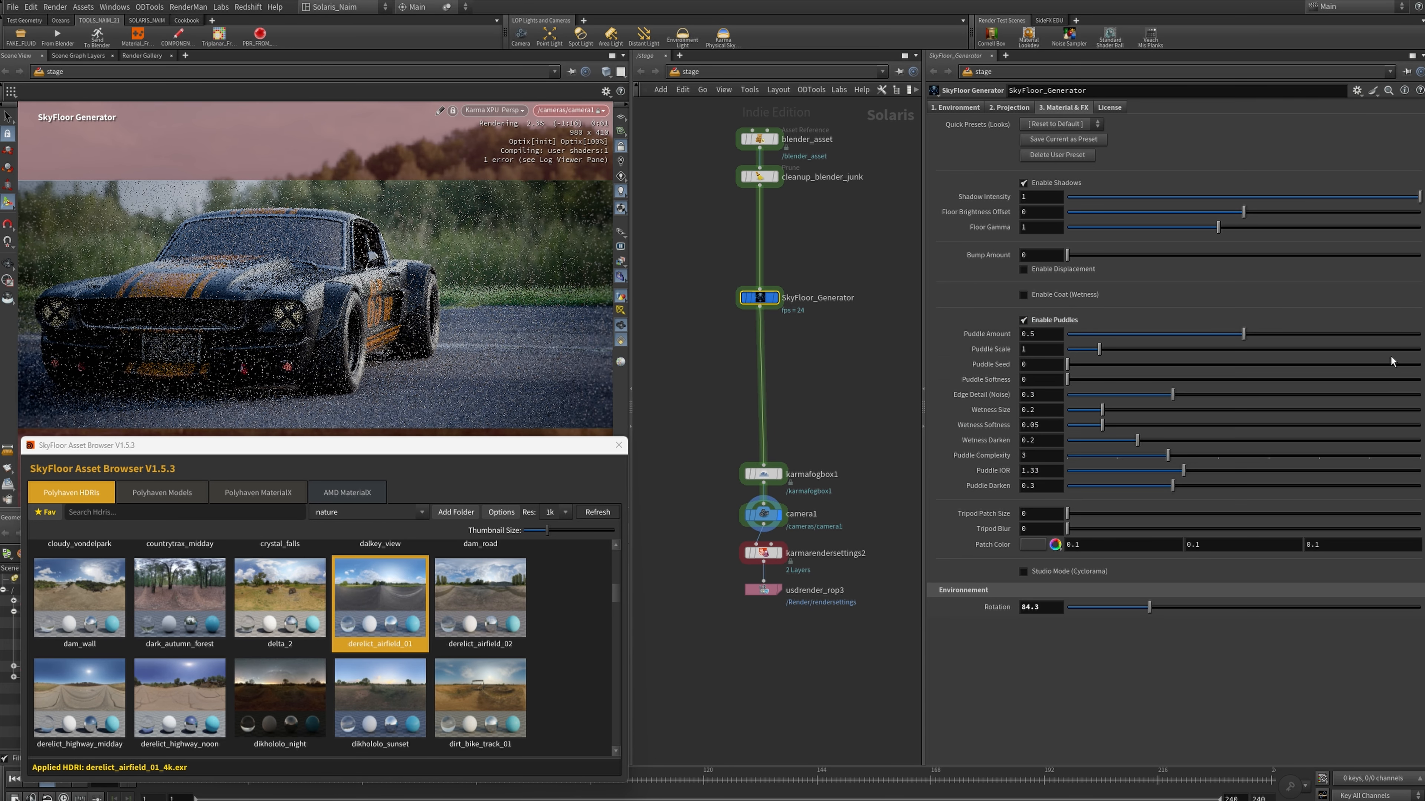
click(1392, 336)
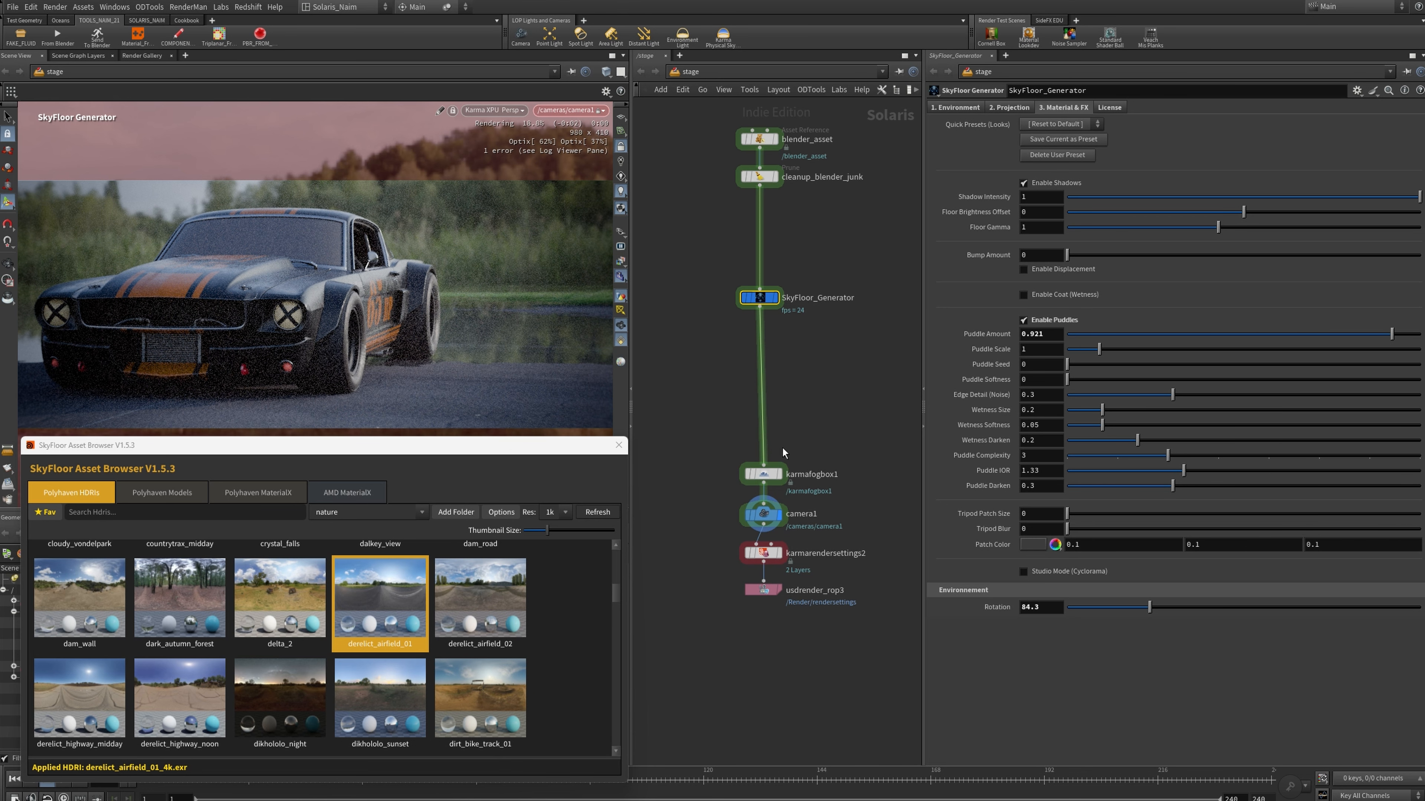
click(1079, 351)
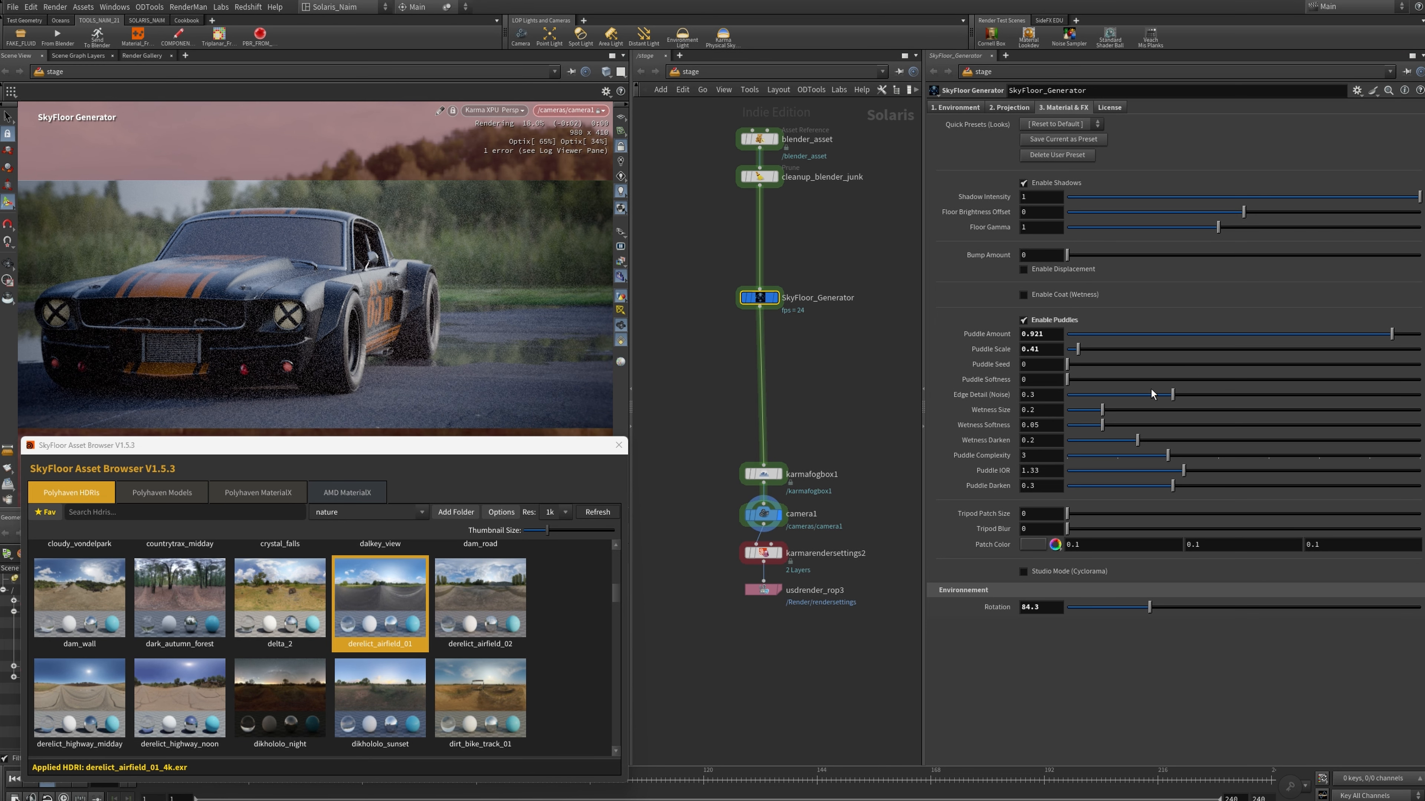
click(1073, 350)
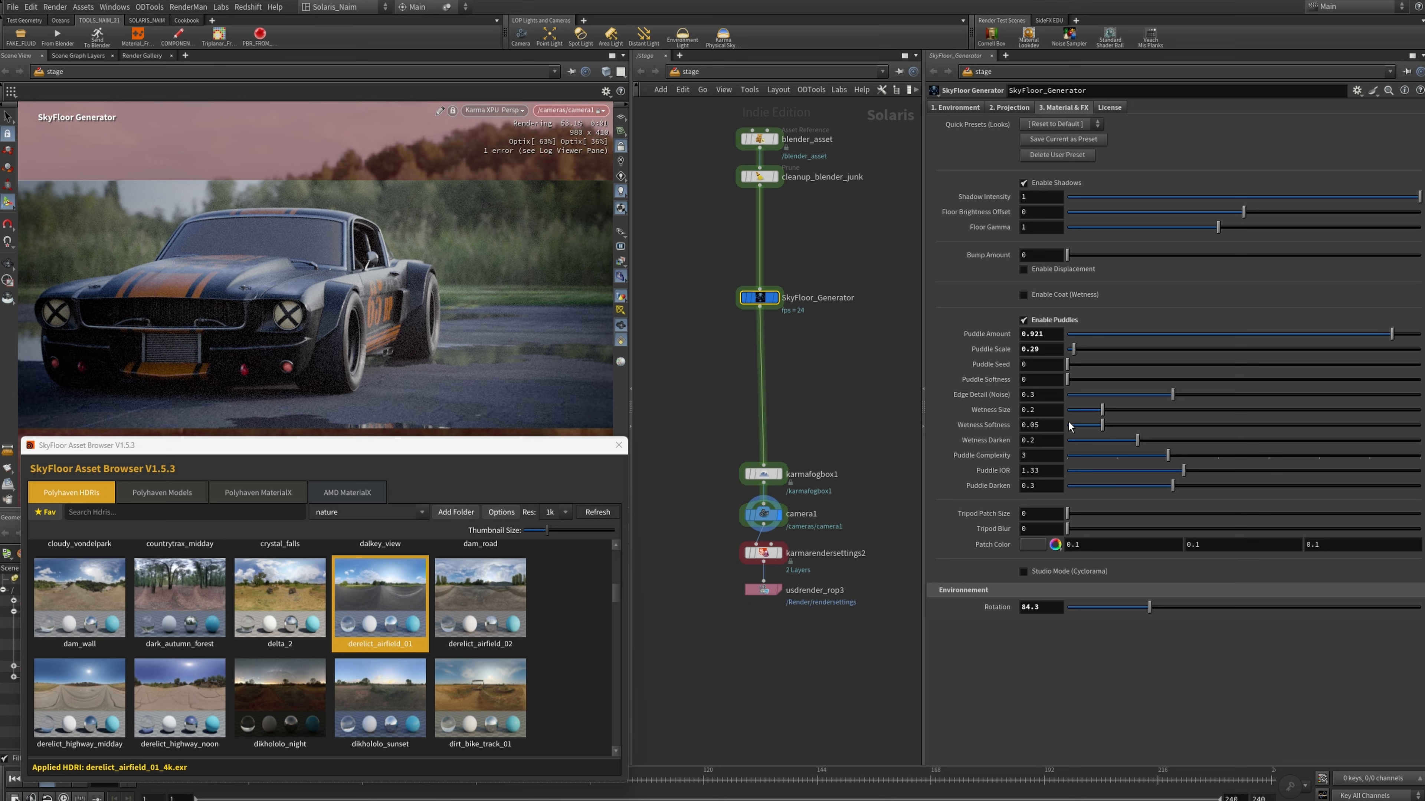
click(1407, 334)
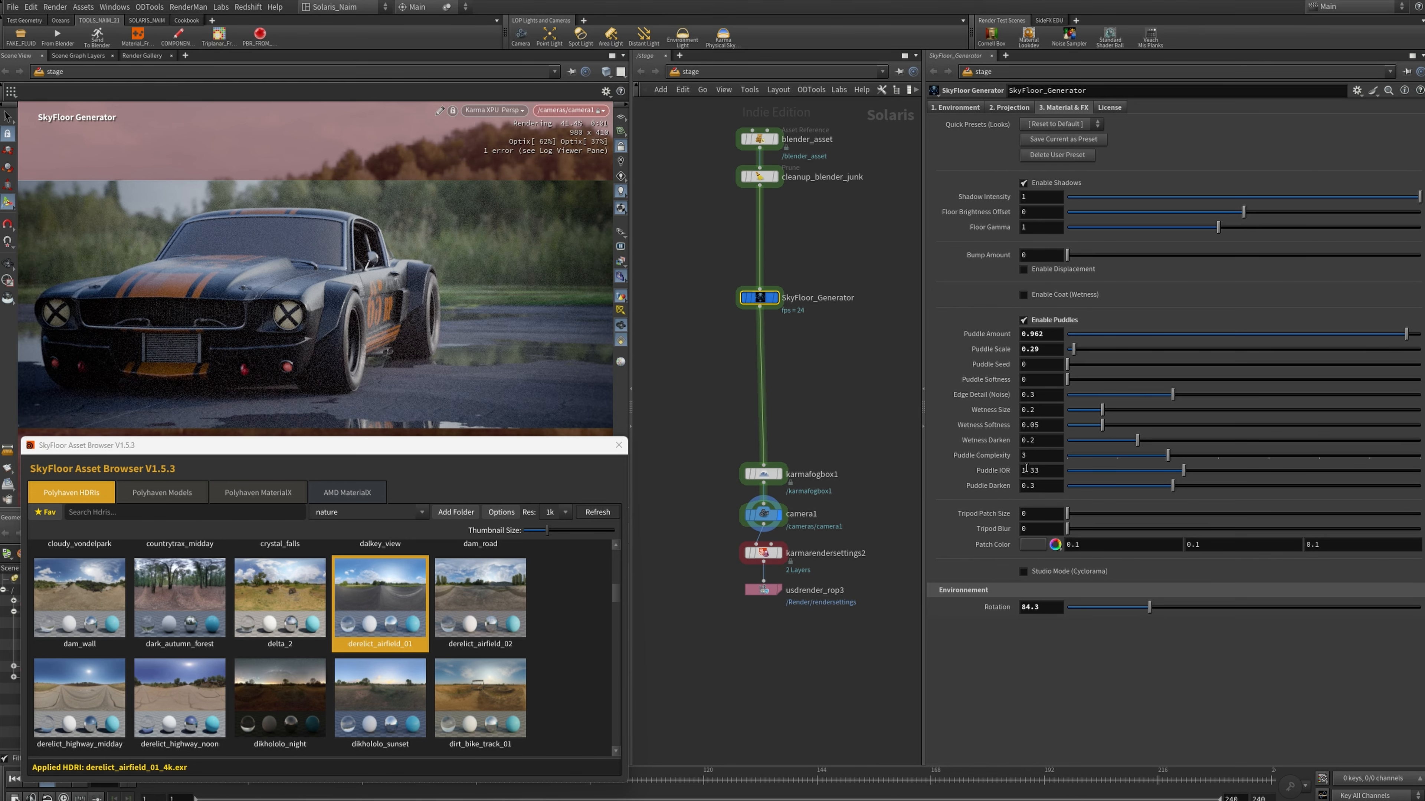
Refine the puddle edges with Wetness Size 0.096, Wetness Softness 0.111 and Wetness Darken 0.448.
drag(1158, 446, 1185, 443)
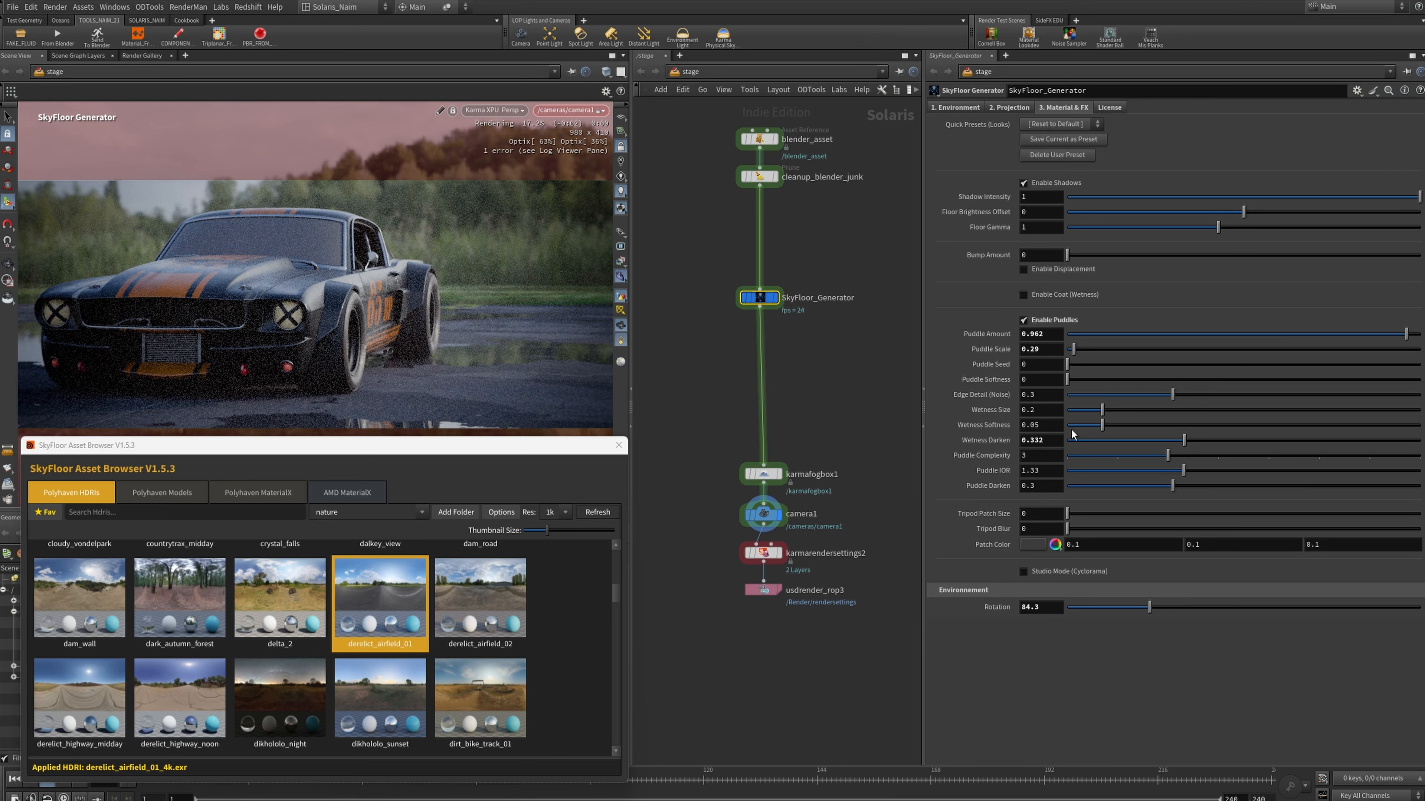
drag(1094, 416, 1084, 414)
drag(1184, 441, 1236, 442)
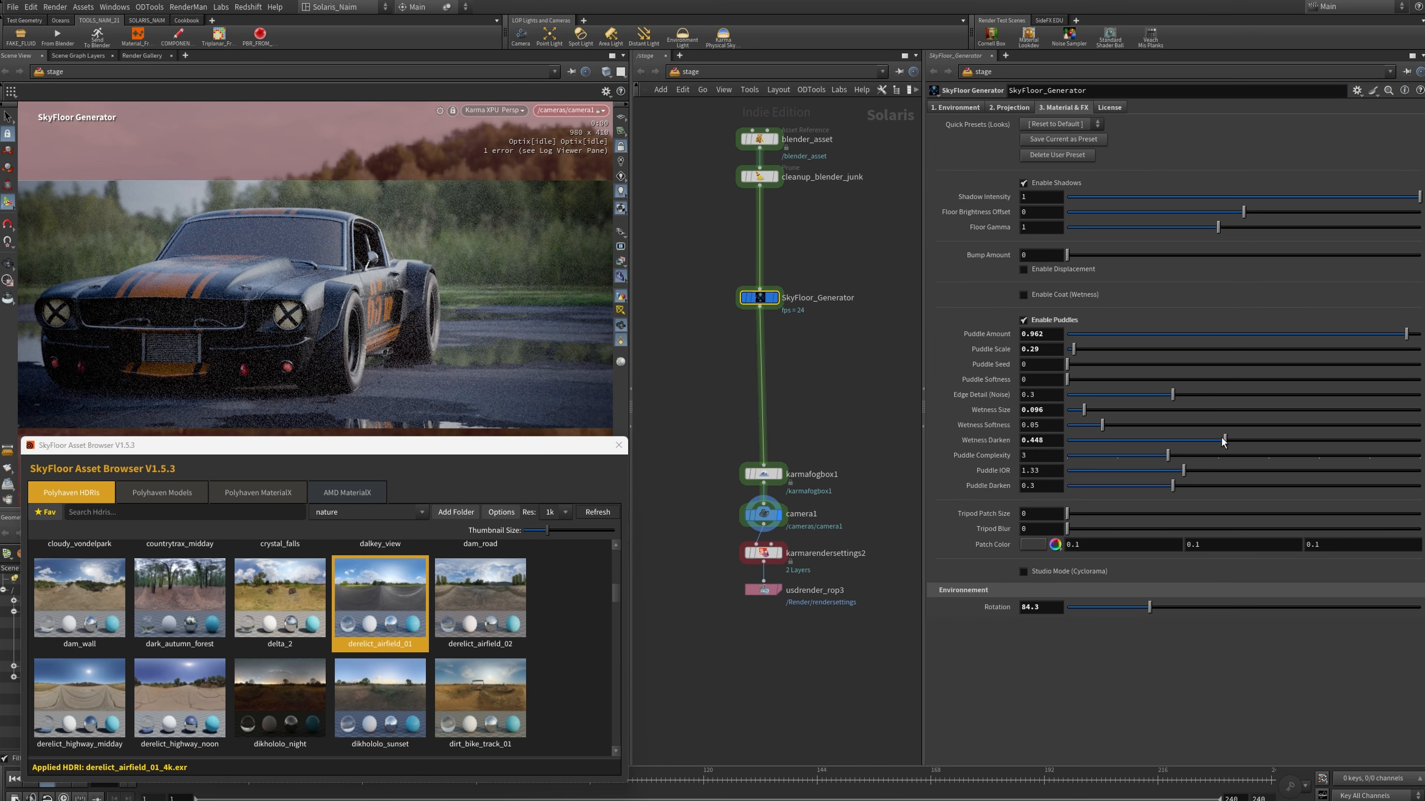
drag(1102, 425, 1145, 429)
click(980, 107)
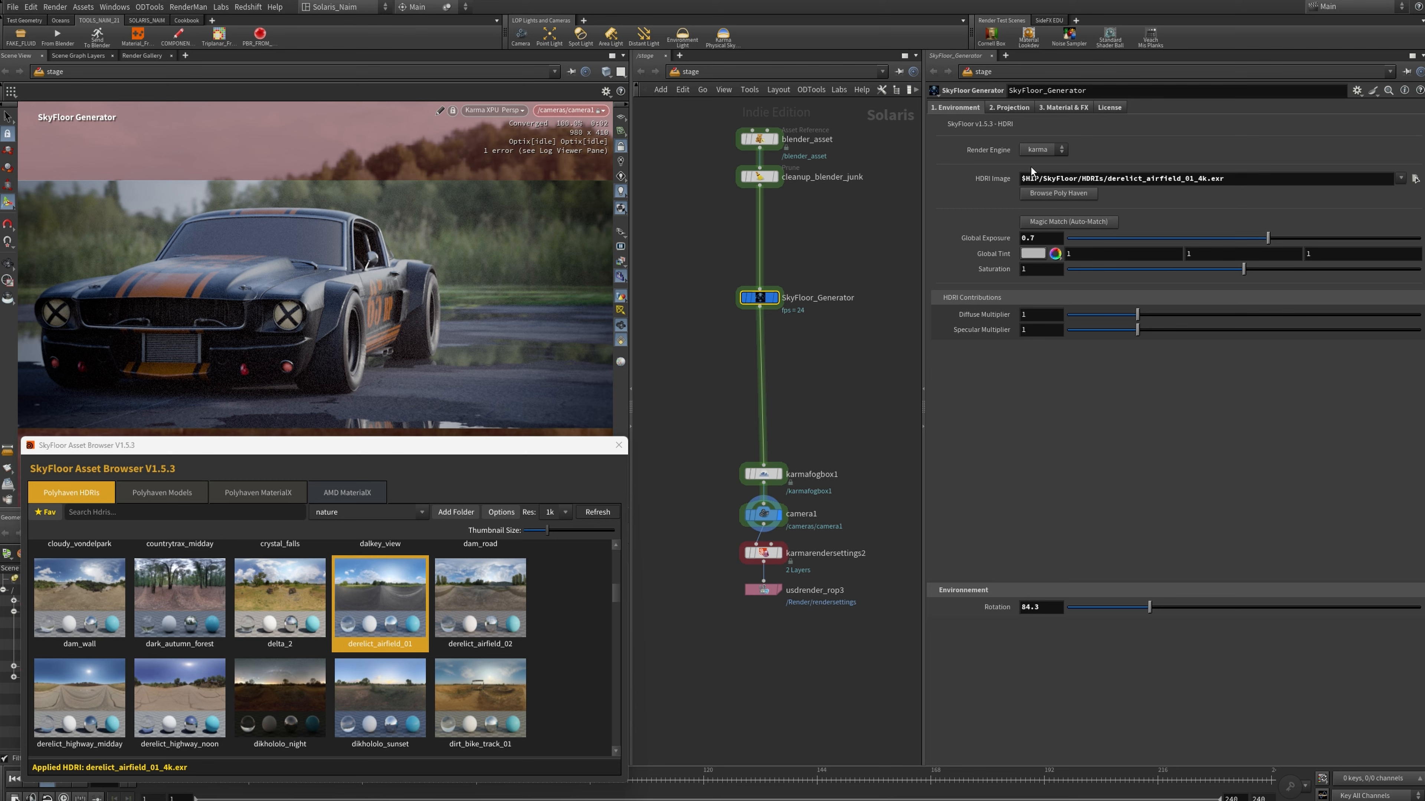
click(1067, 107)
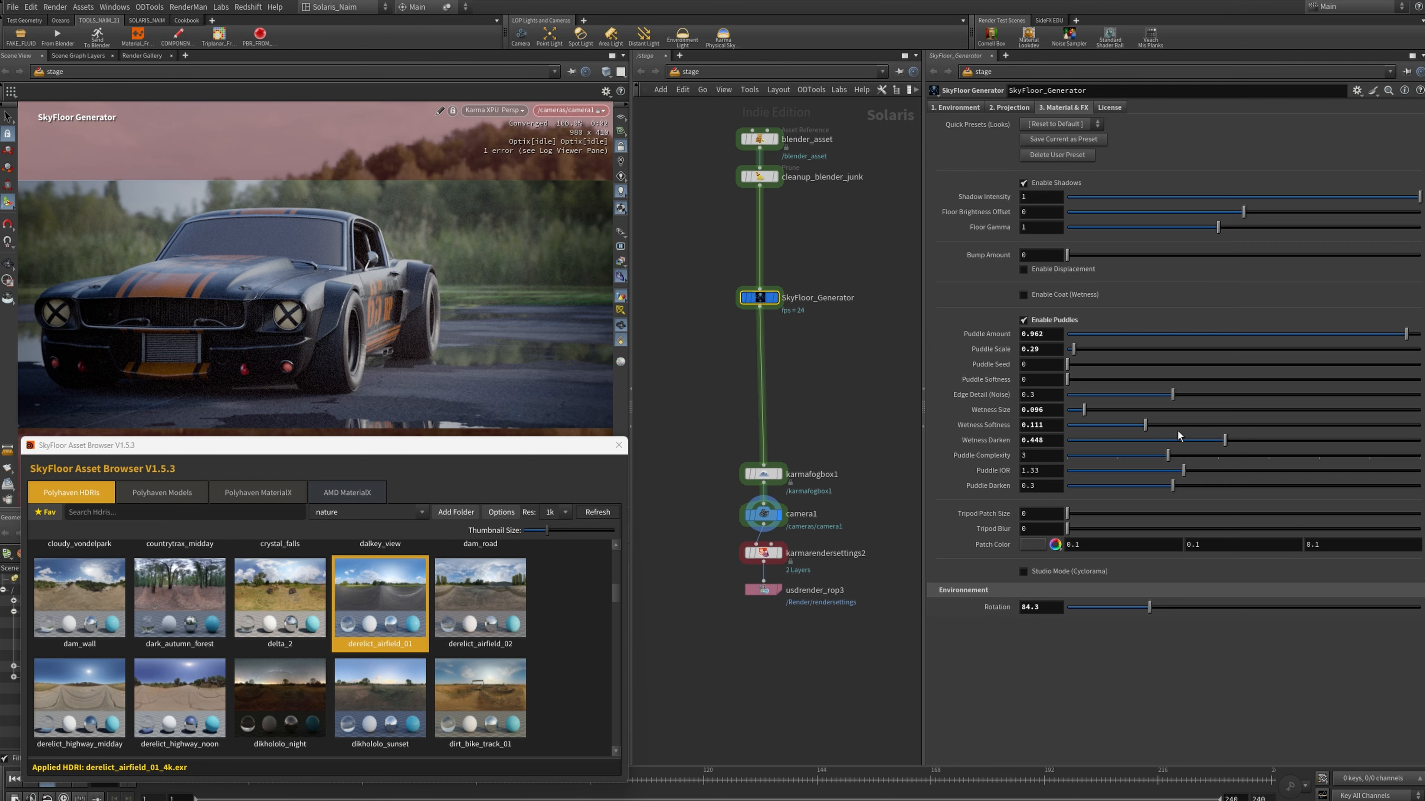
Import the covered_car model at 2k from the industrial category of the Polyhaven models.
click(161, 493)
click(367, 512)
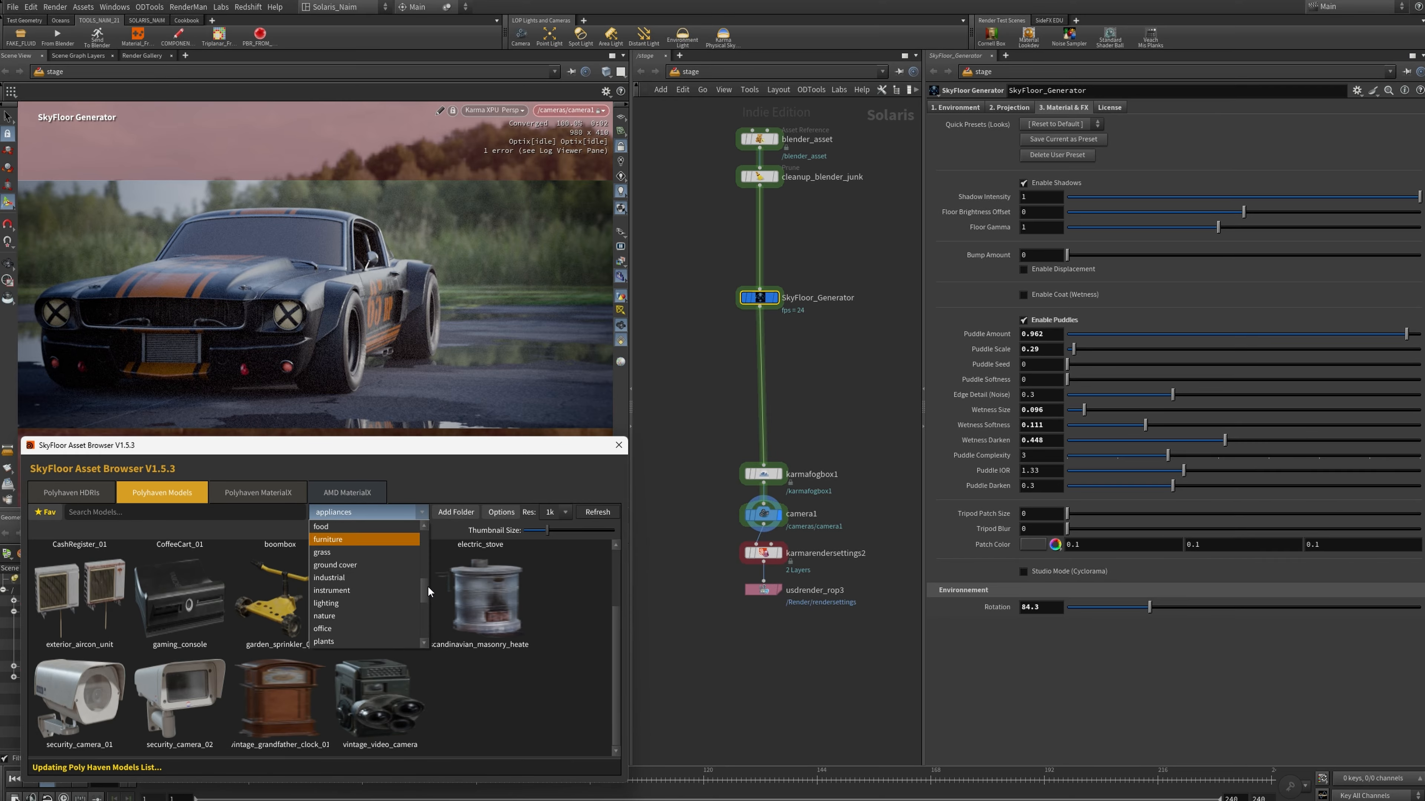
click(348, 541)
click(297, 707)
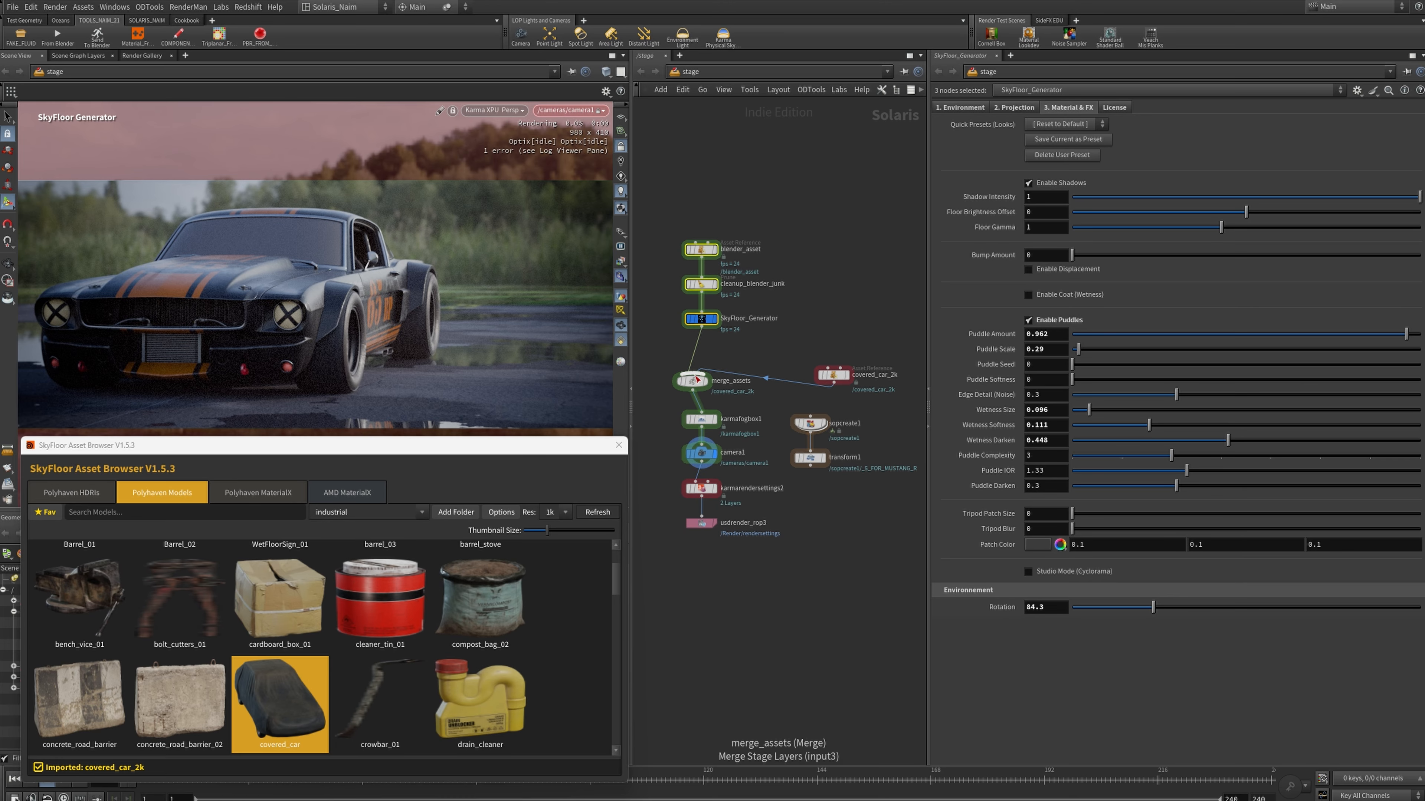
Position the covered car behind the Mustang at X -0.0828332, Z -7.4577 and turn it about the Y axis, with karmafogbox1 bypassed.
drag(428, 380, 514, 330)
click(687, 419)
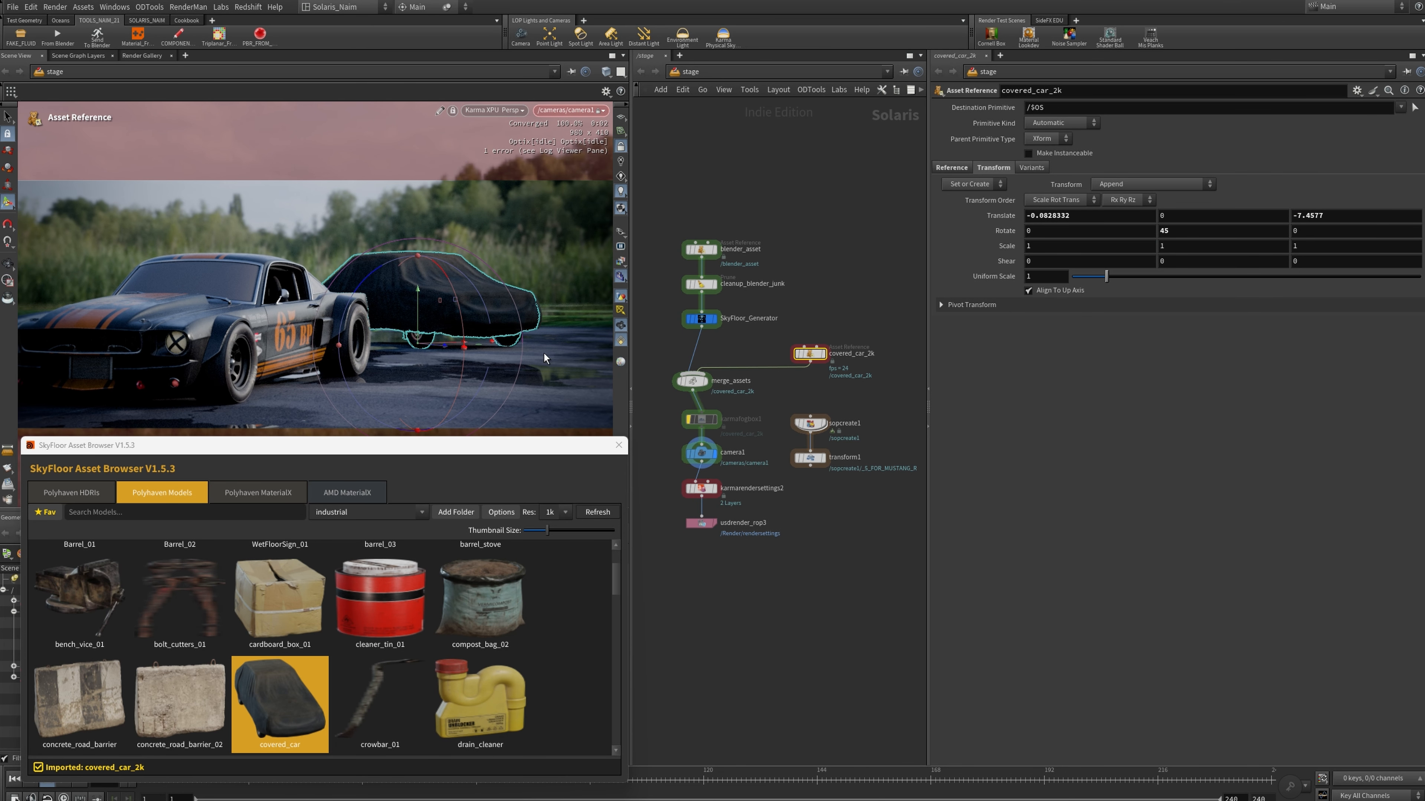
middle_drag(1169, 231, 806, 611)
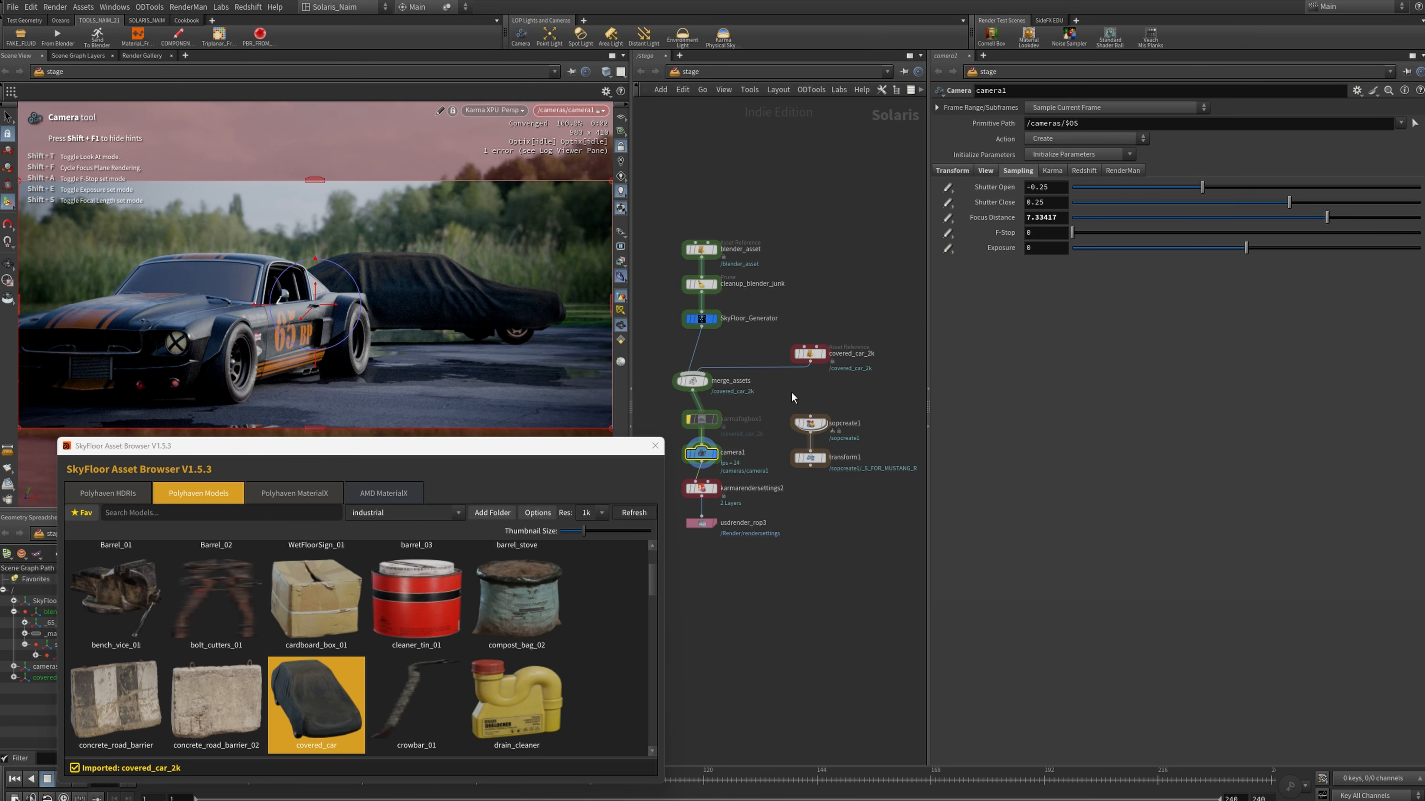
Add a Test_Models node to the stage network beside the imported covered car.
scroll(394, 646, down, 10)
key(Tab)
mouse_move(875, 468)
click(984, 469)
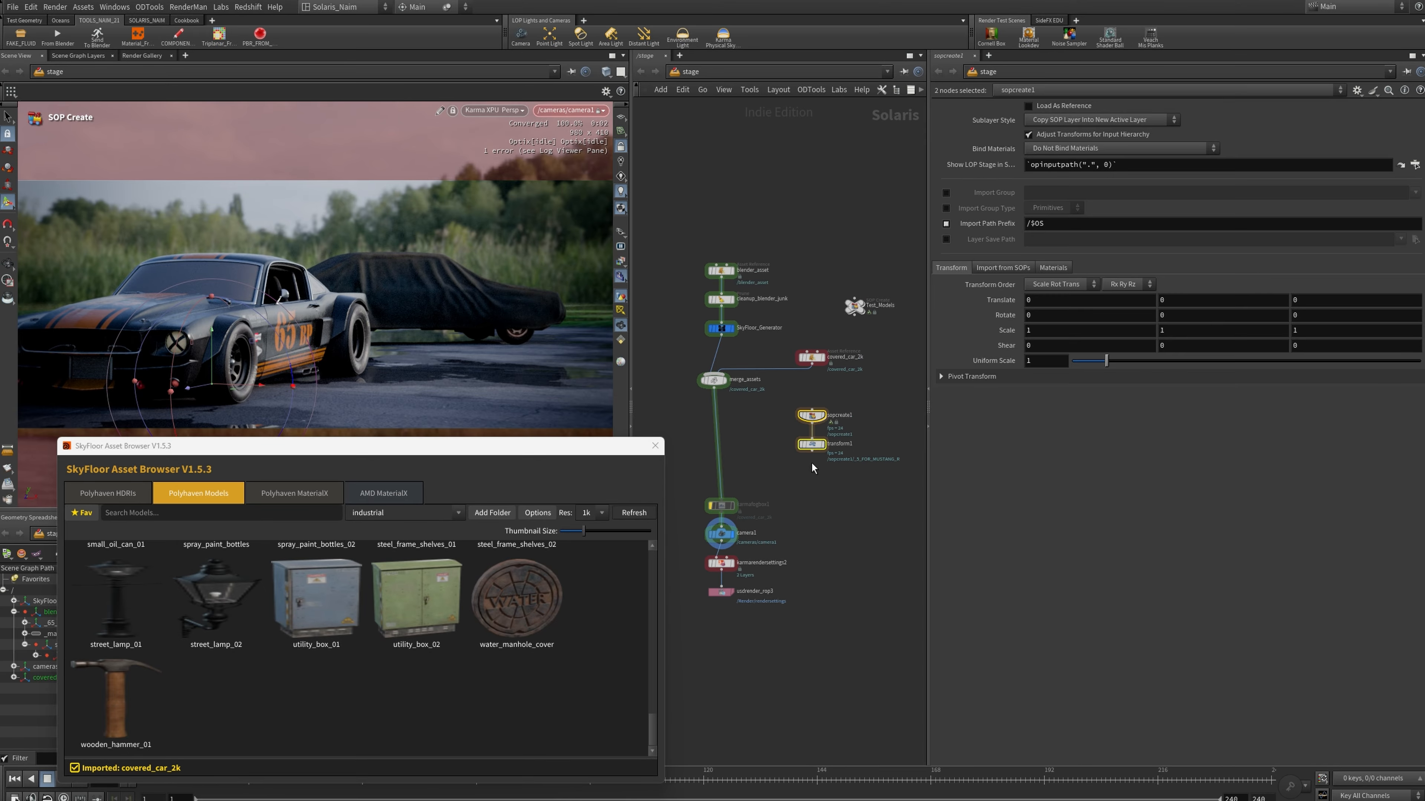
Import the rocky_terrain material at 2k from the aerial category of Polyhaven MaterialX as a triplanar material library.
click(294, 493)
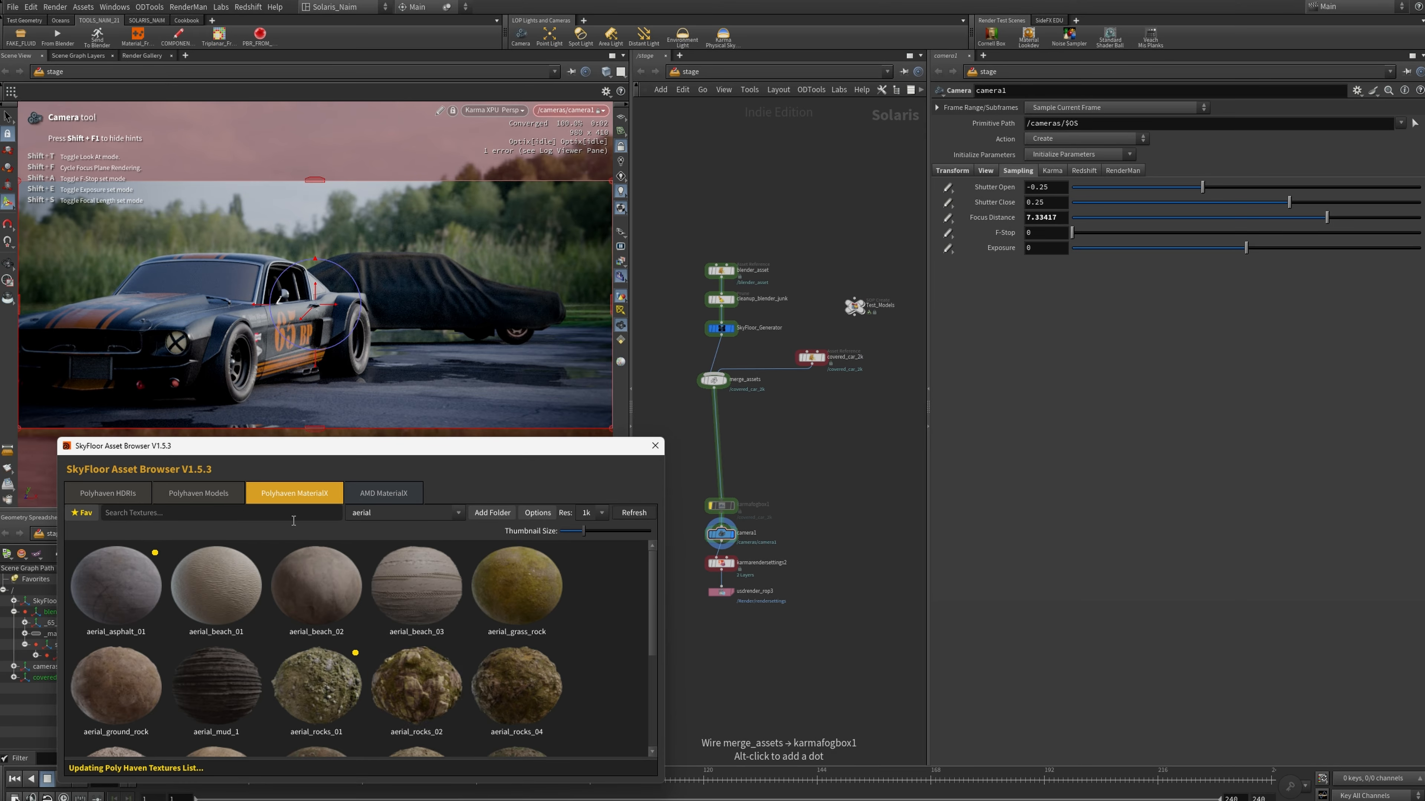
scroll(392, 680, down, 3)
right_click(271, 754)
mouse_move(306, 780)
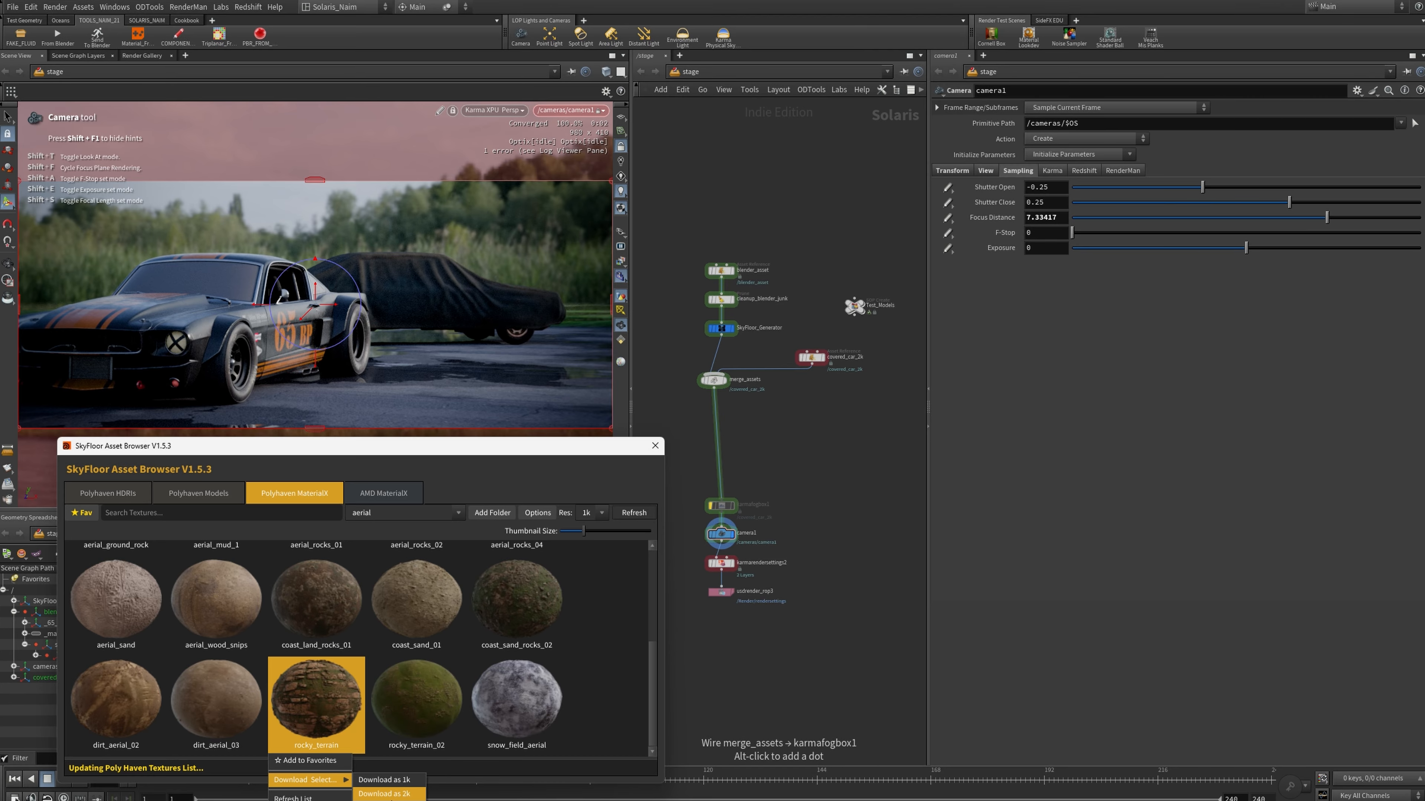
click(385, 794)
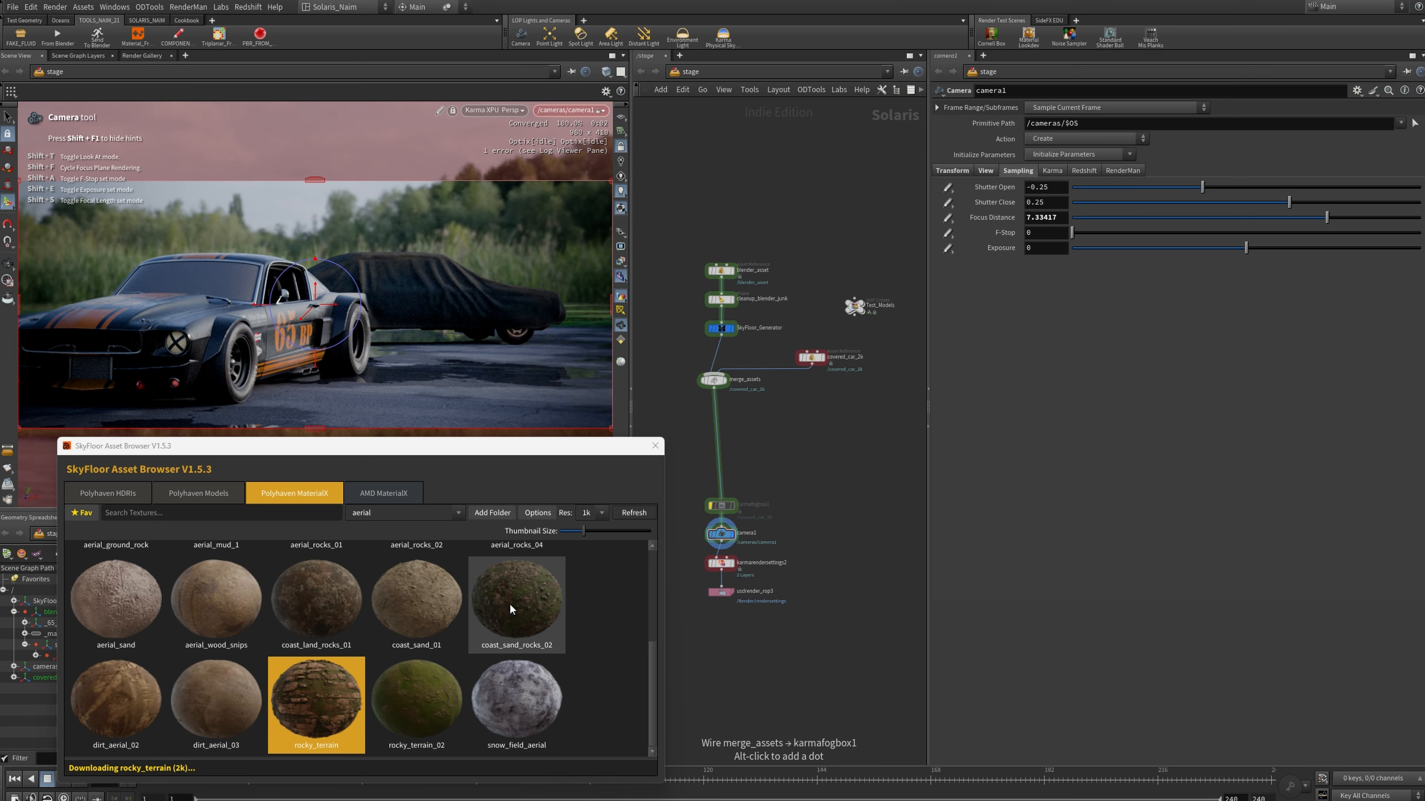
click(480, 688)
Wire Test_Models through the rocky_terrain material library into merge_assets and display the stage from camera1.
scroll(823, 433, down, 2)
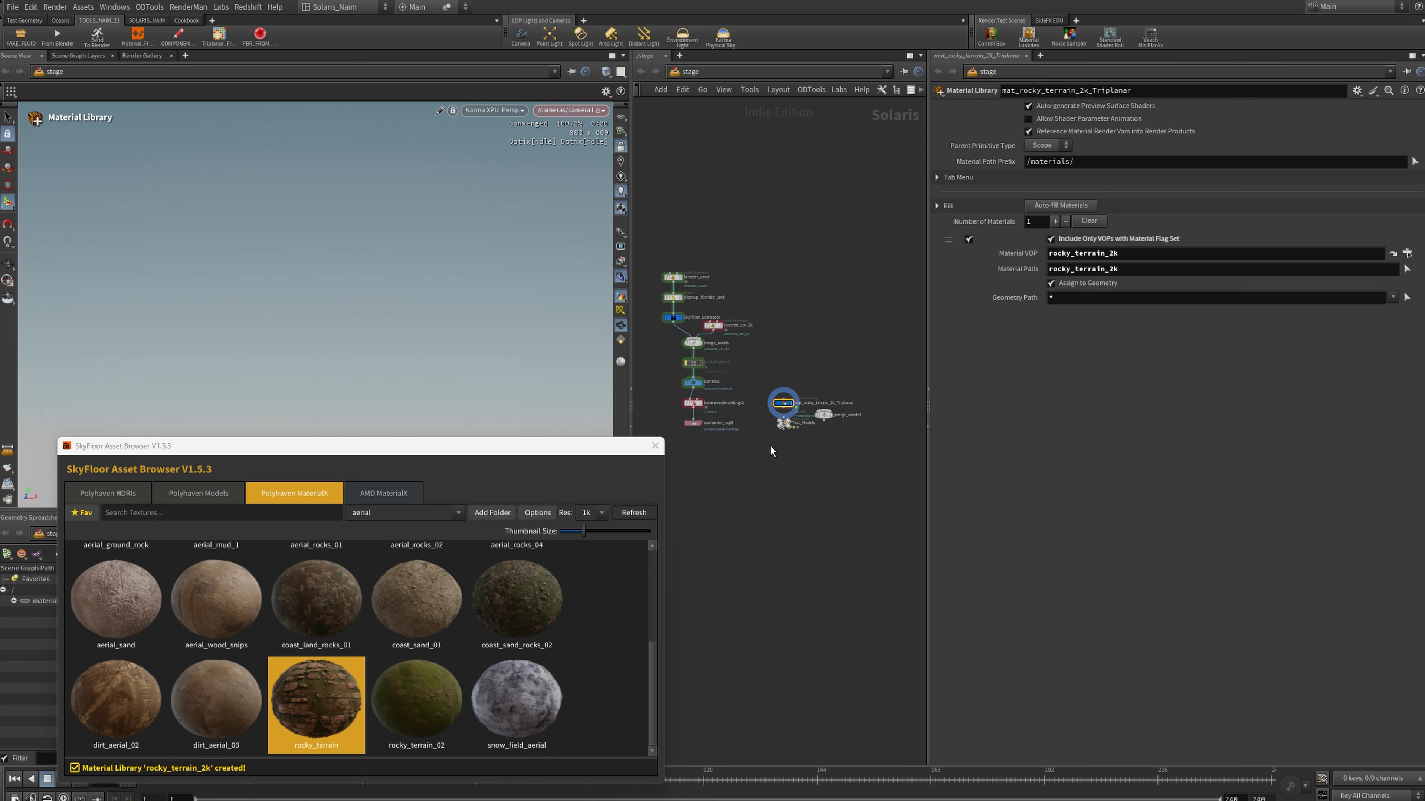
middle_drag(769, 445, 773, 515)
scroll(766, 480, up, 2)
drag(801, 475, 771, 389)
drag(806, 510, 775, 360)
scroll(760, 366, up, 3)
middle_drag(775, 454, 840, 407)
drag(848, 368, 685, 340)
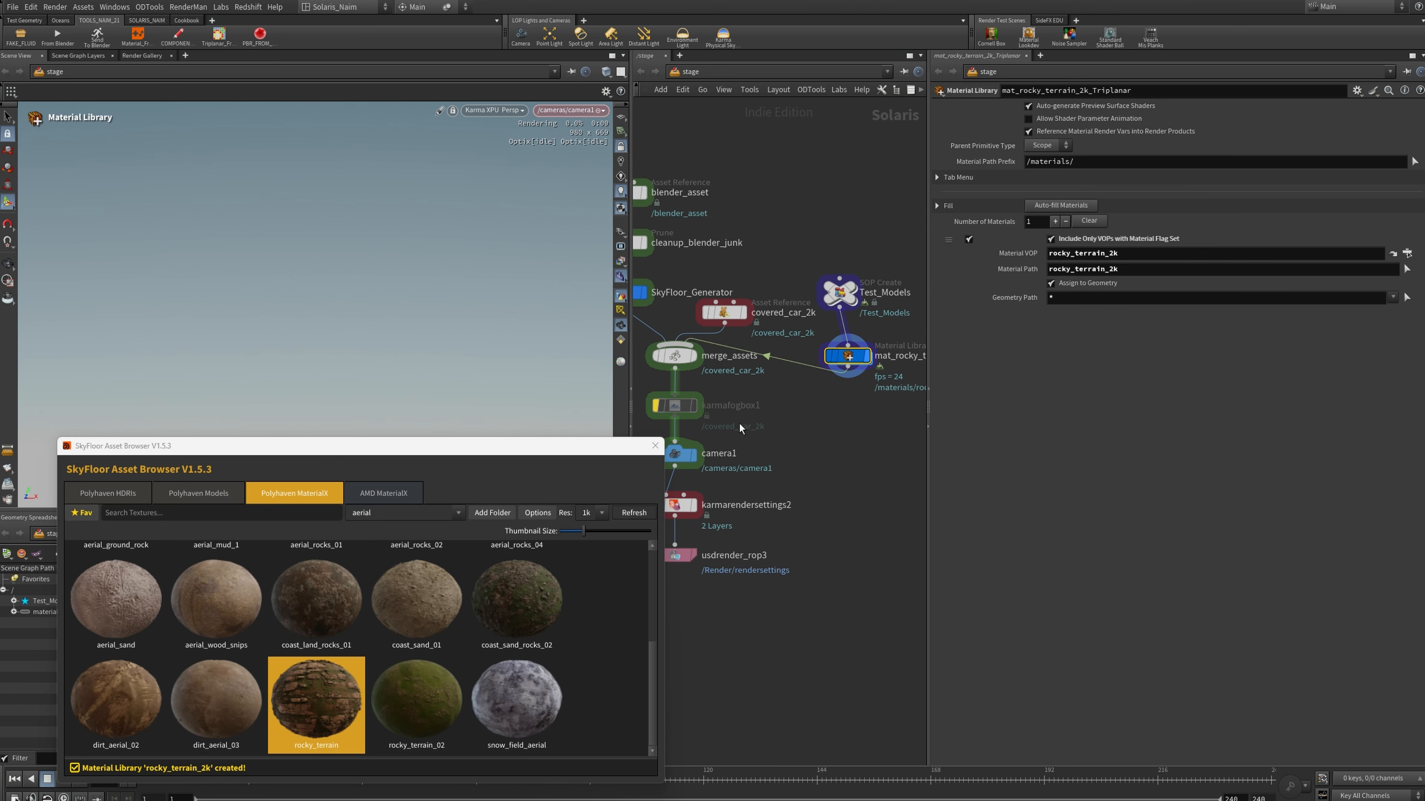
middle_drag(741, 427, 795, 377)
click(742, 404)
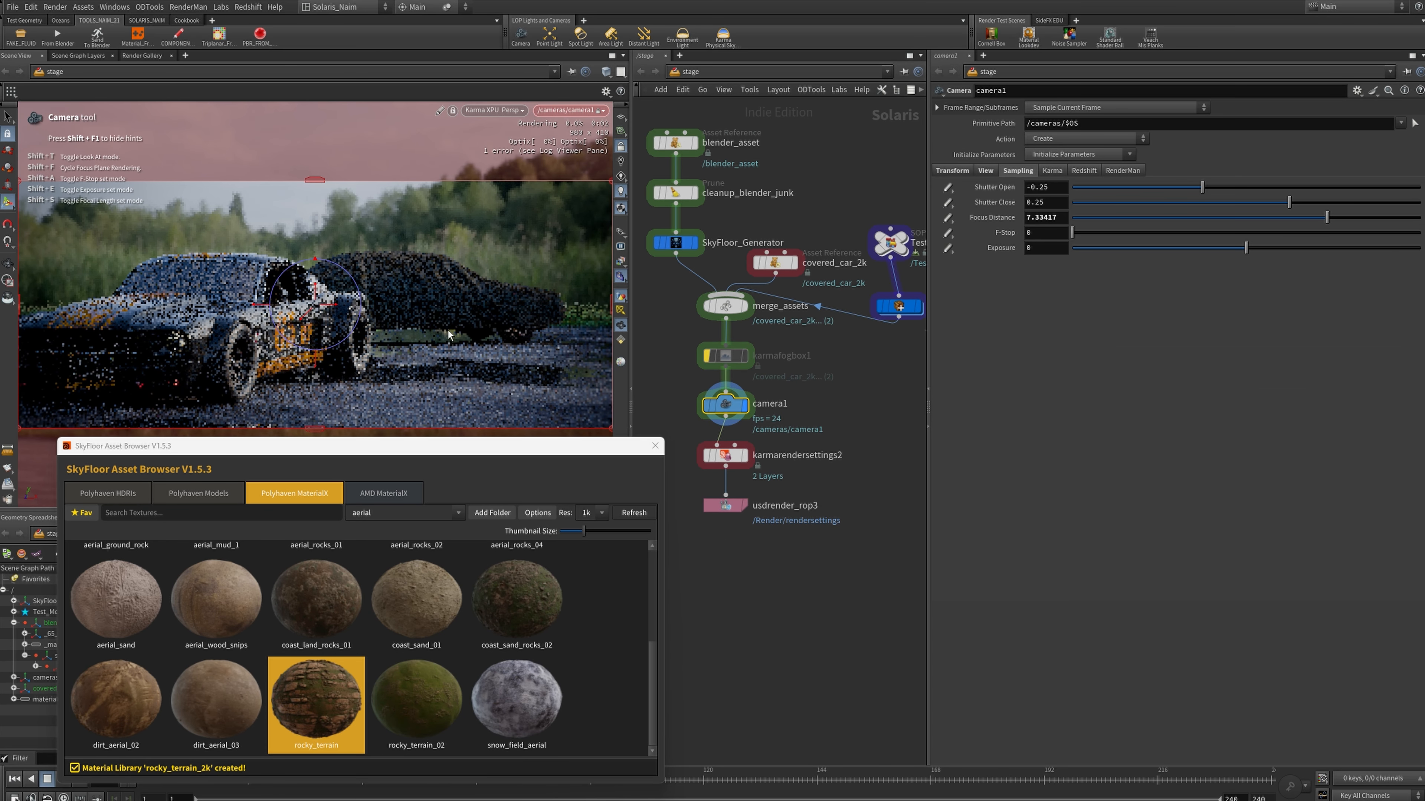
Place the test model beside the Mustang at X 2.43656 with Model choice 1, rotated -50 degrees about Y.
click(890, 243)
drag(255, 395, 510, 444)
click(1188, 396)
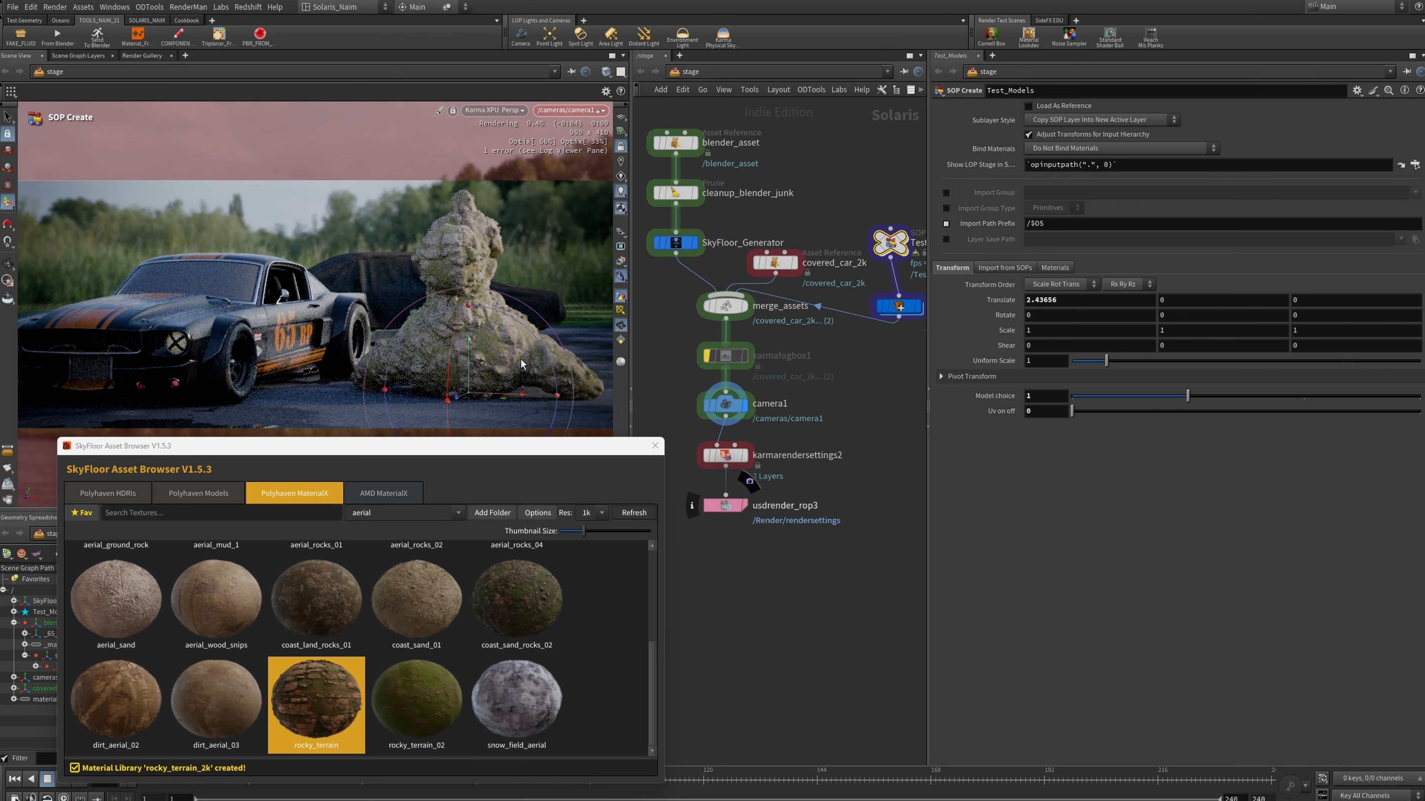
middle_drag(1169, 315, 1099, 267)
click(484, 442)
Move the merge-to-render node chain lower in the network and delete the stray merge node.
drag(704, 578, 757, 312)
scroll(706, 454, down, 3)
drag(735, 360, 888, 517)
key(Delete)
Import the Motley Patchwork Rug material from the AMD MaterialX library.
click(383, 492)
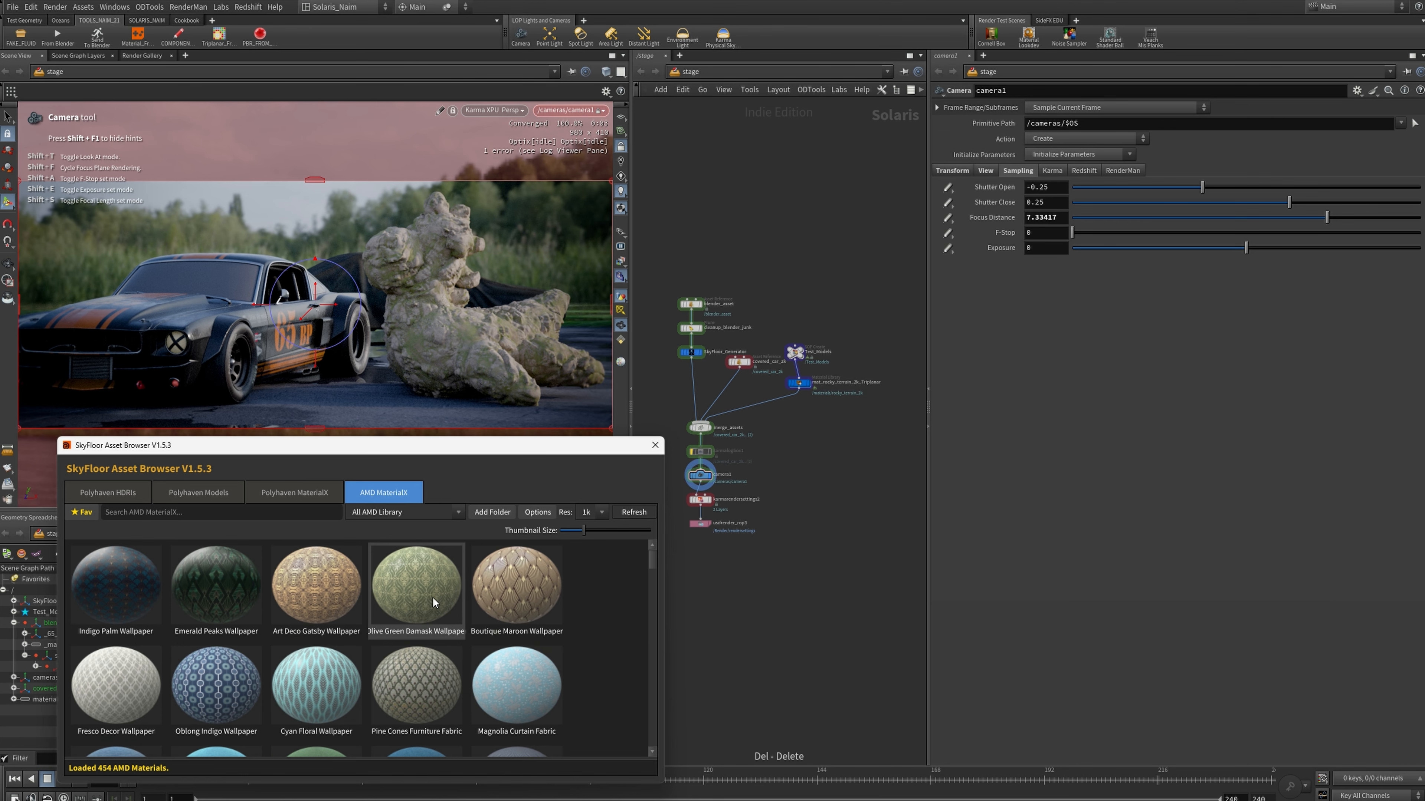
scroll(436, 605, down, 6)
click(116, 640)
mouse_move(130, 719)
click(200, 737)
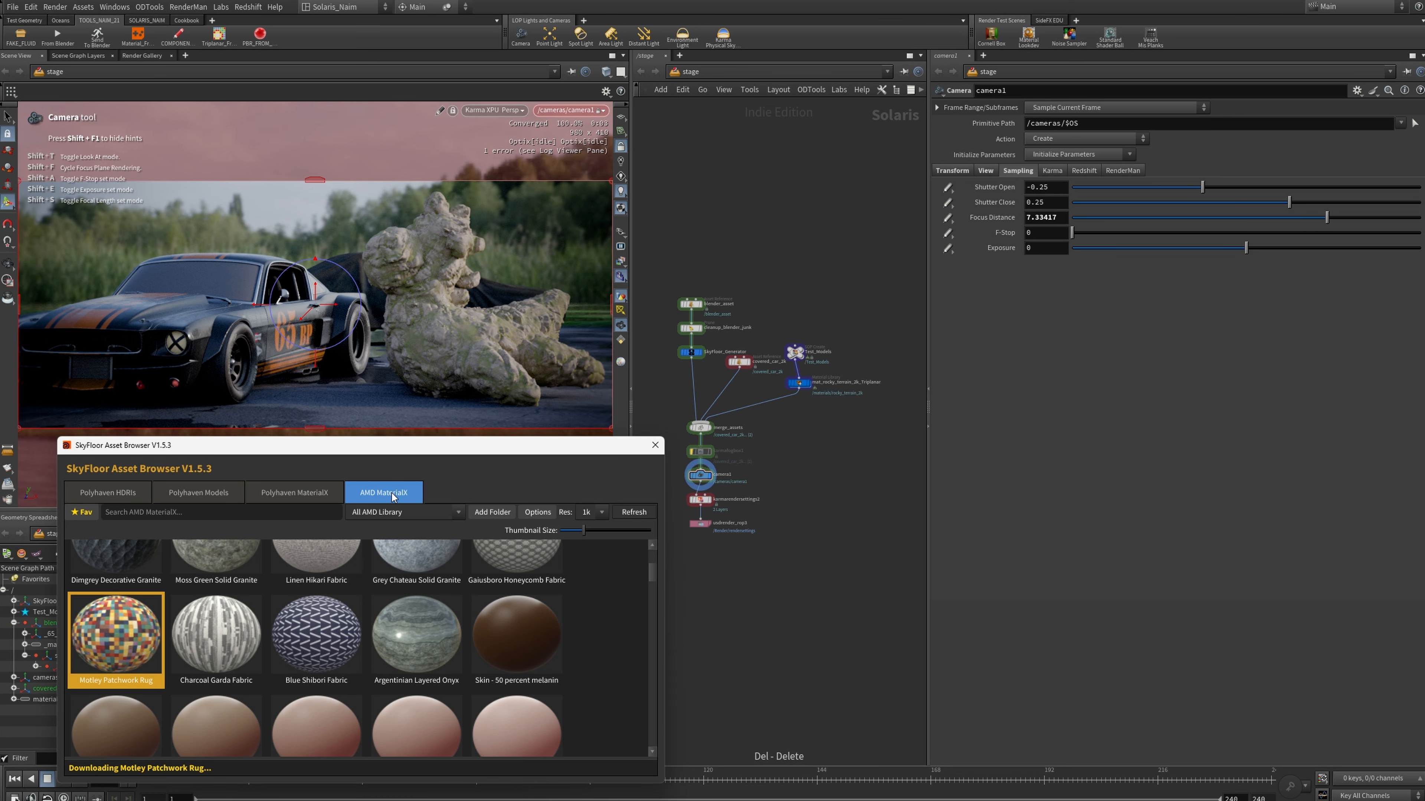
Set the duplicated test model's Model choice to 2 and move it away from the rocky model toward the Mustang.
click(1301, 395)
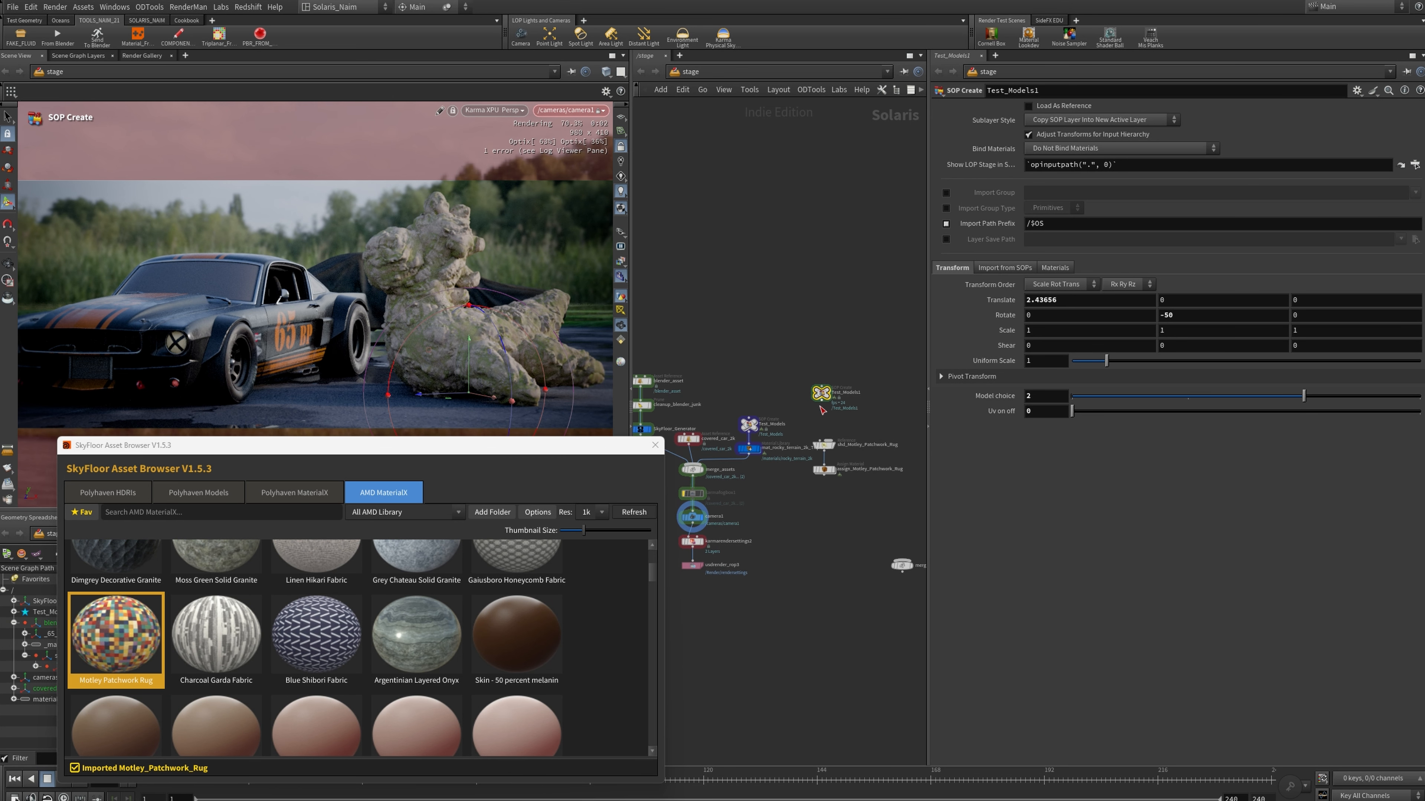
drag(468, 393, 314, 370)
alt+right_drag(314, 370, 280, 336)
alt+drag(280, 337, 193, 350)
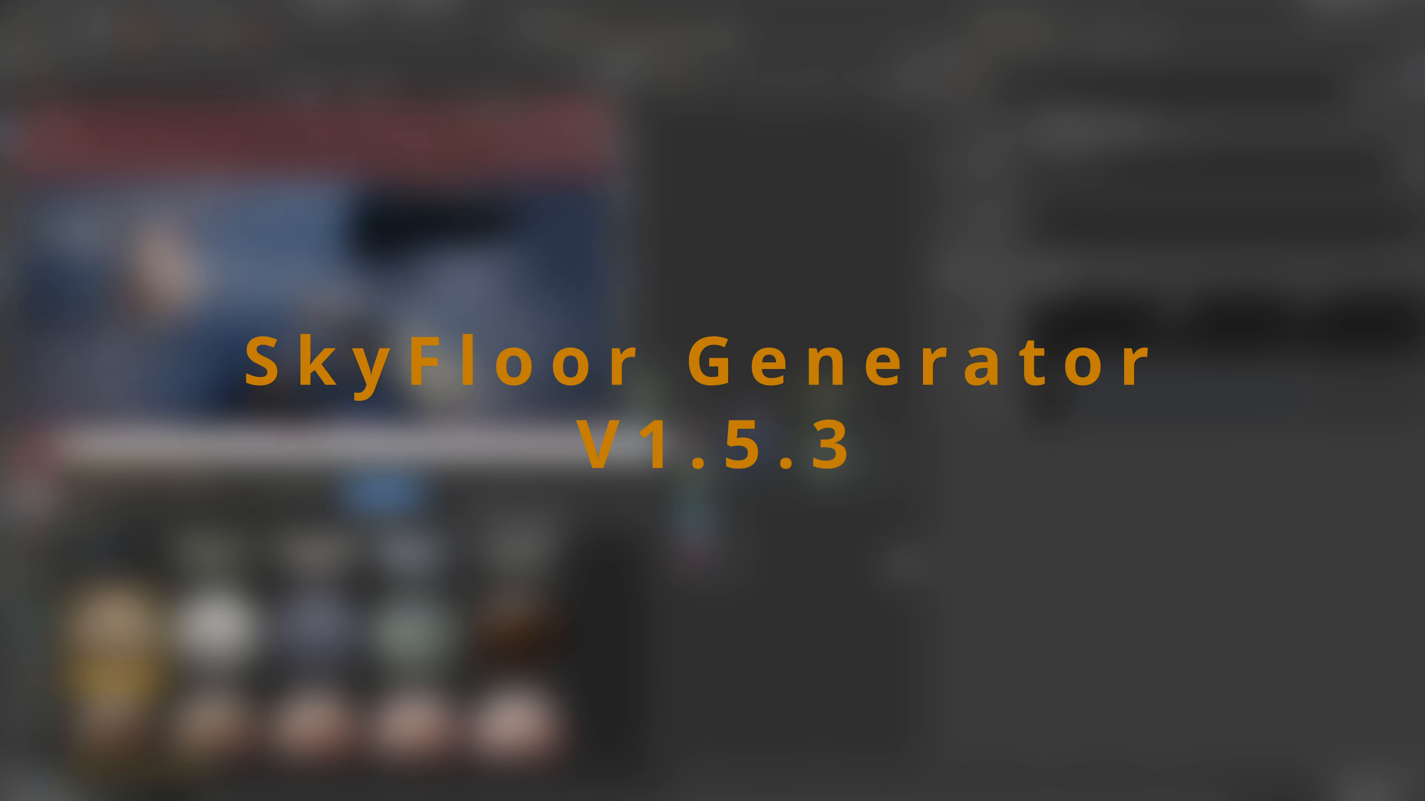